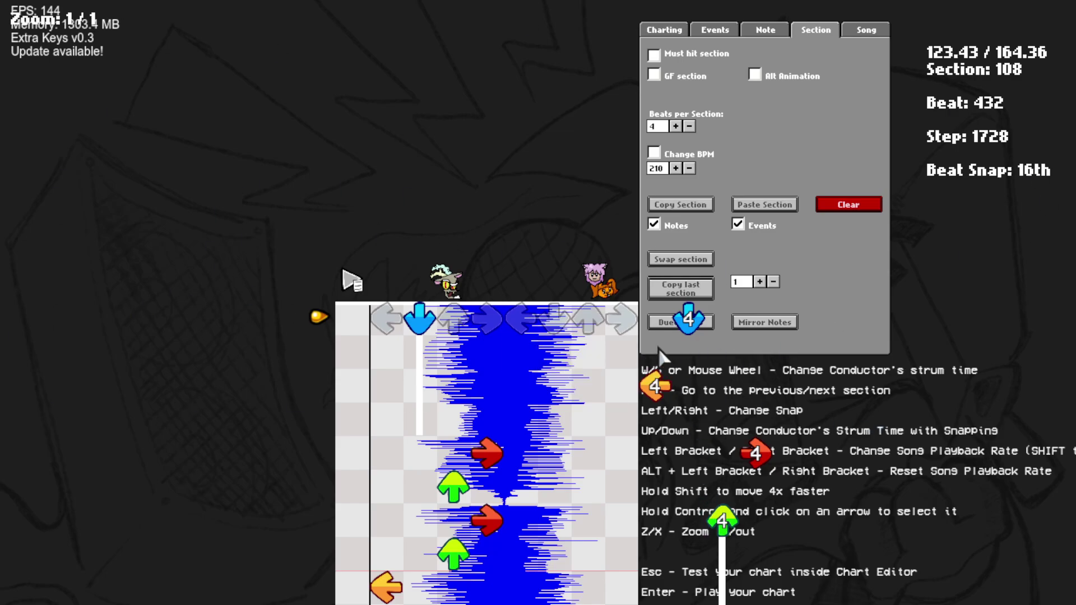
Review the song settings, including the song BPM, and then the BPM settings of section 108.
{"action": "left_click", "coordinate": [865, 31]}
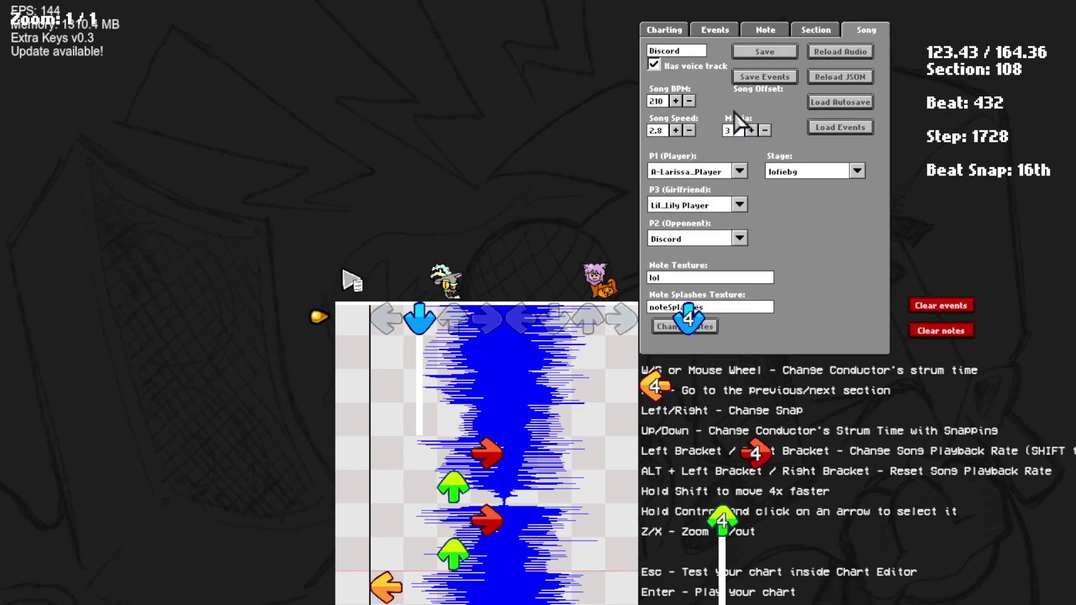
{"action": "left_click", "coordinate": [807, 28]}
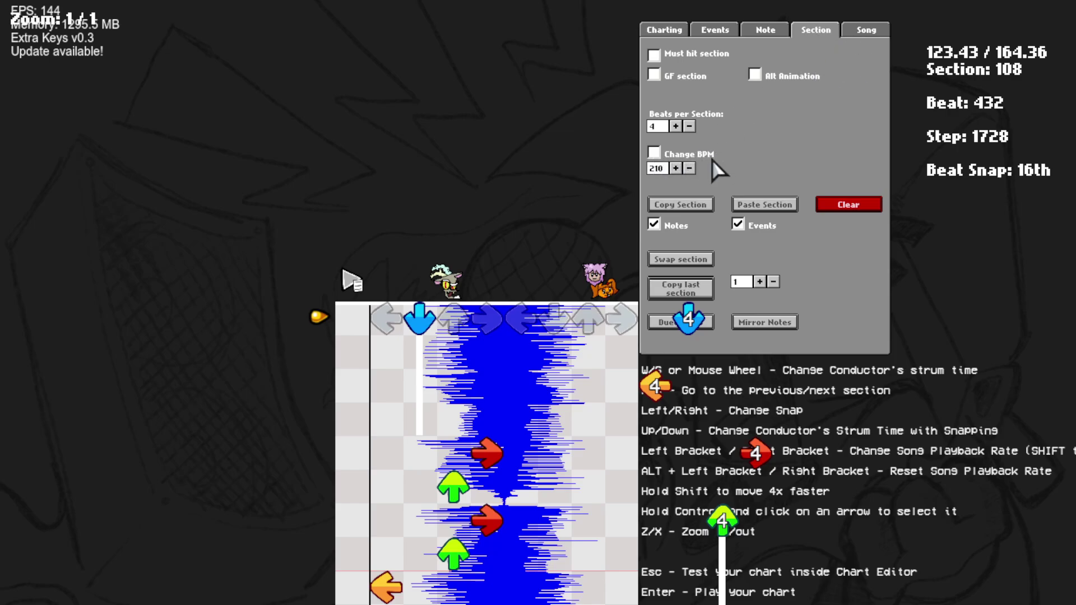
{"action": "left_click", "coordinate": [652, 173]}
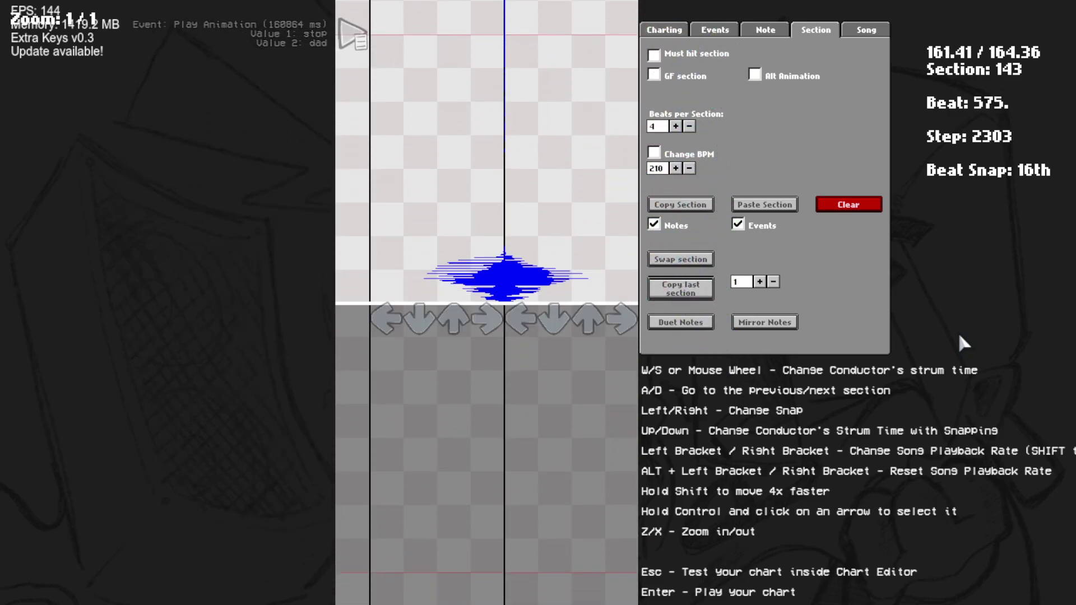
Go back through the chart from the song's end to around section 111, checking the section BPM settings.
{"action": "scroll", "coordinate": [957, 331], "scroll_direction": "up", "scroll_amount": 20}
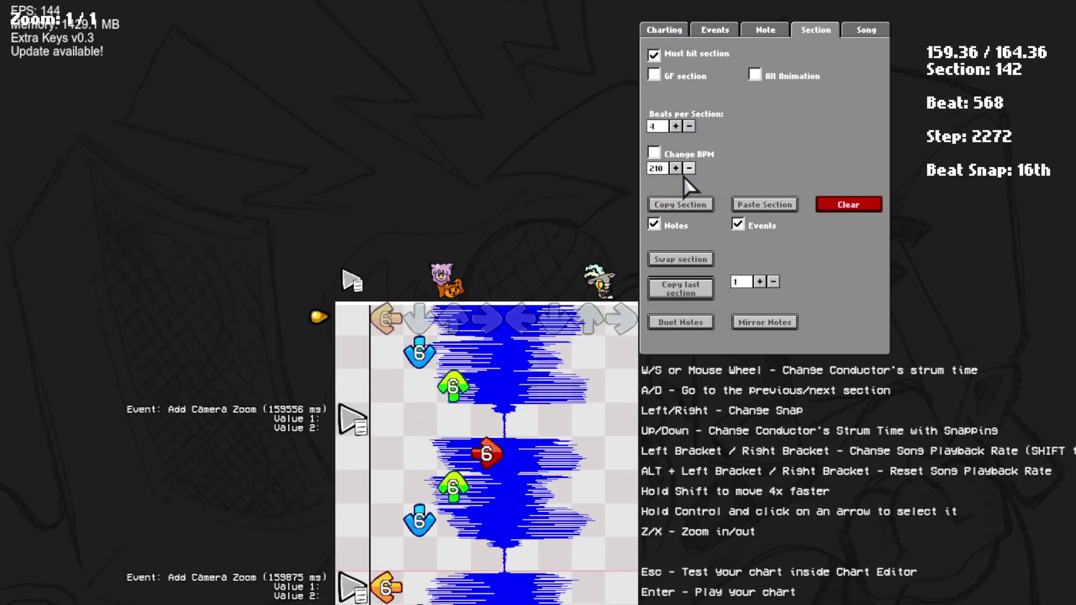
{"action": "scroll", "coordinate": [669, 191], "scroll_direction": "up", "scroll_amount": 20}
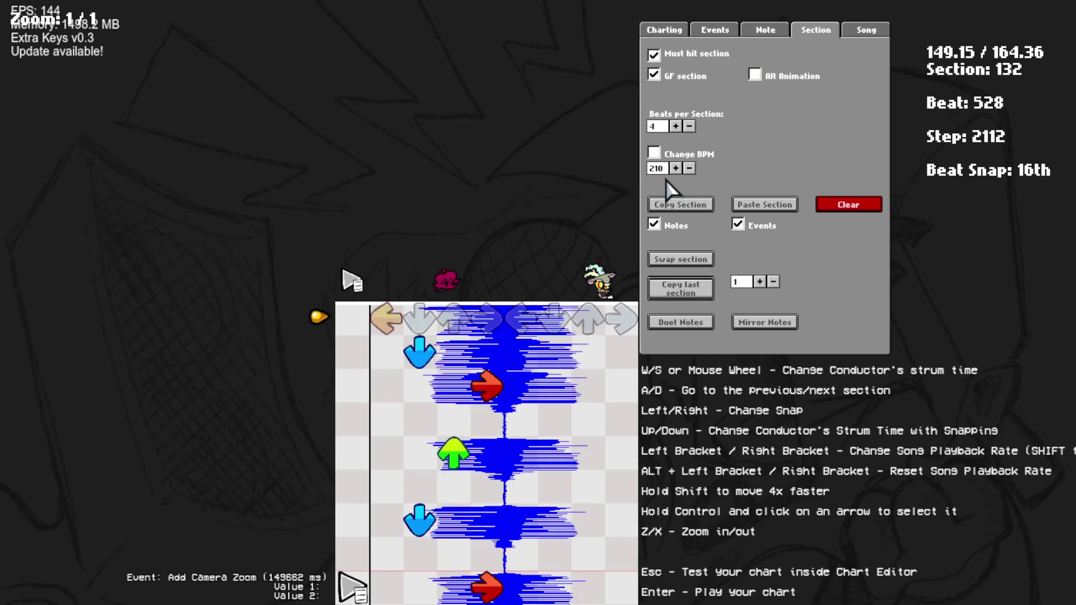
{"action": "scroll", "coordinate": [669, 191], "scroll_direction": "up", "scroll_amount": 20}
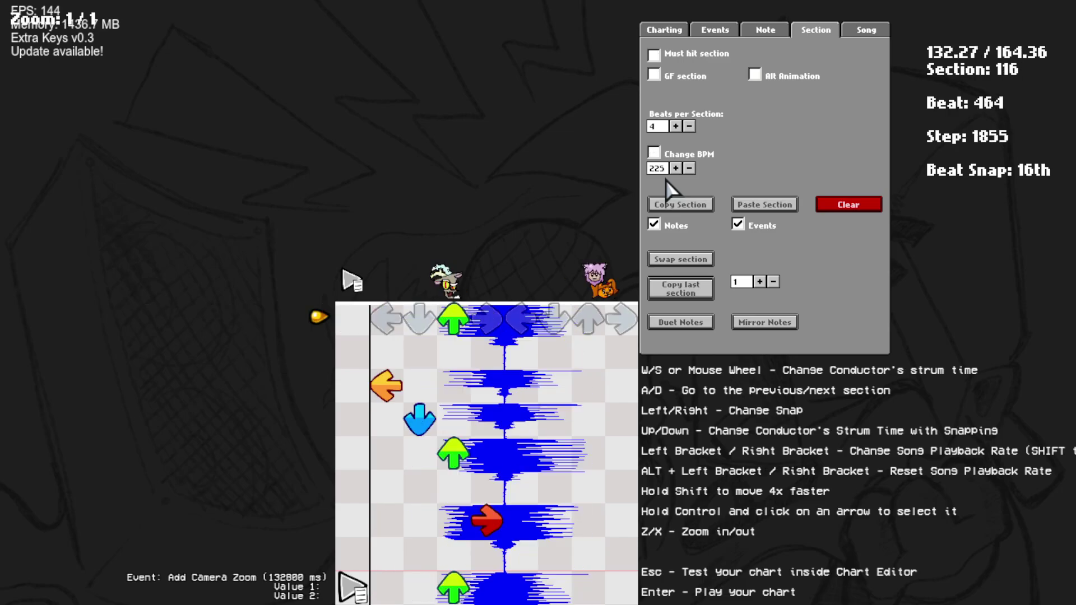
{"action": "scroll", "coordinate": [670, 191], "scroll_direction": "up", "scroll_amount": 20}
{"action": "key", "text": "d"}
{"action": "key", "text": "d"}
{"action": "key", "text": "d"}
{"action": "key", "text": "d"}
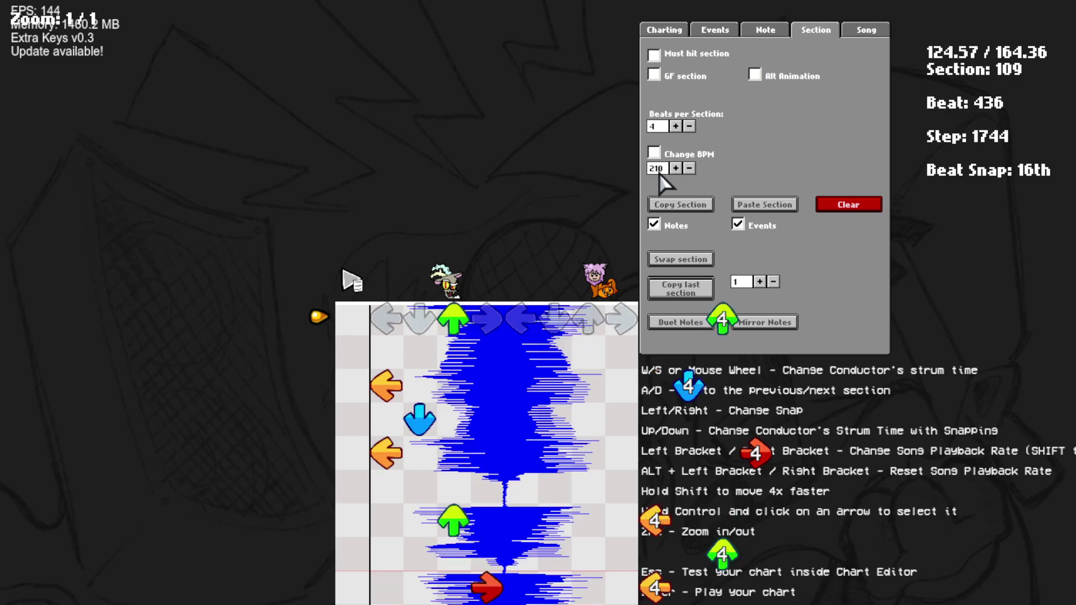
{"action": "key", "text": "a"}
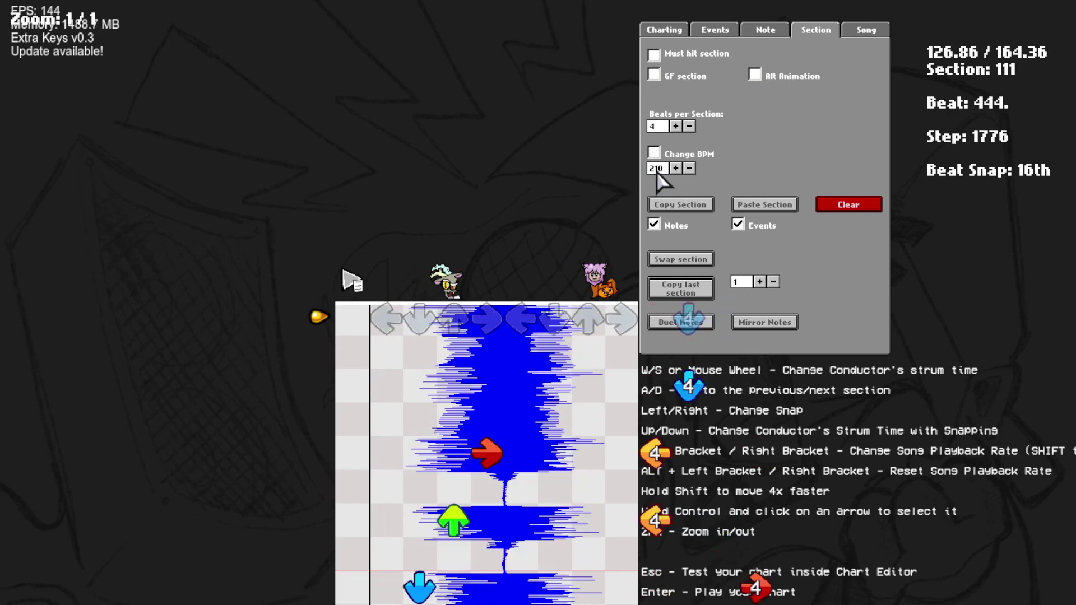
Examine the notes and waveform in sections 111 and 110, and return to the start of section 108.
{"action": "scroll", "coordinate": [662, 170], "scroll_direction": "down", "scroll_amount": 3}
{"action": "scroll", "coordinate": [724, 395], "scroll_direction": "up", "scroll_amount": 1}
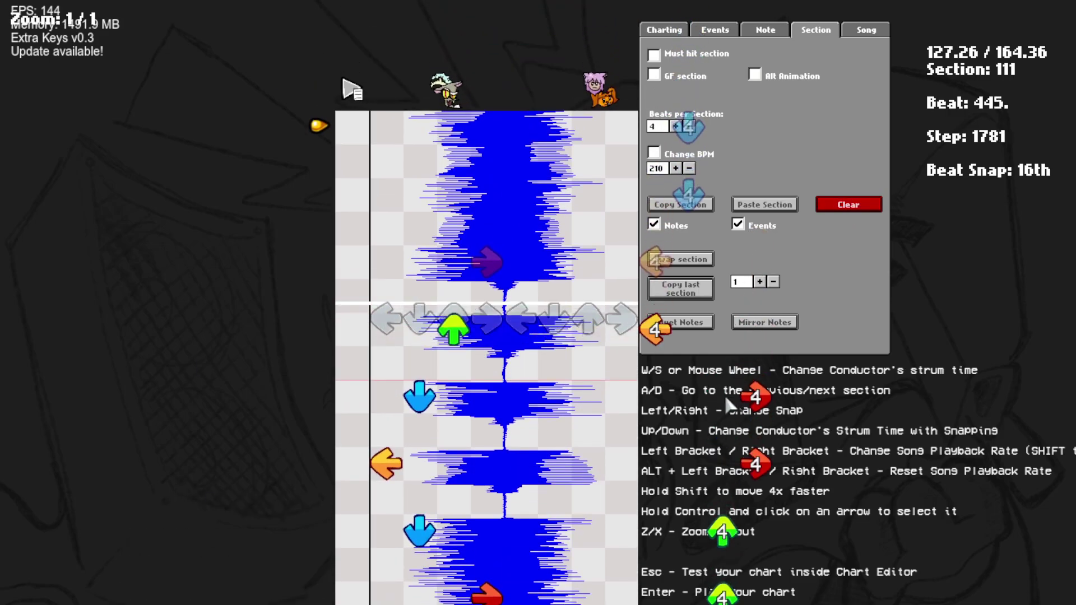
{"action": "scroll", "coordinate": [788, 255], "scroll_direction": "down", "scroll_amount": 1}
{"action": "scroll", "coordinate": [644, 356], "scroll_direction": "up", "scroll_amount": 2}
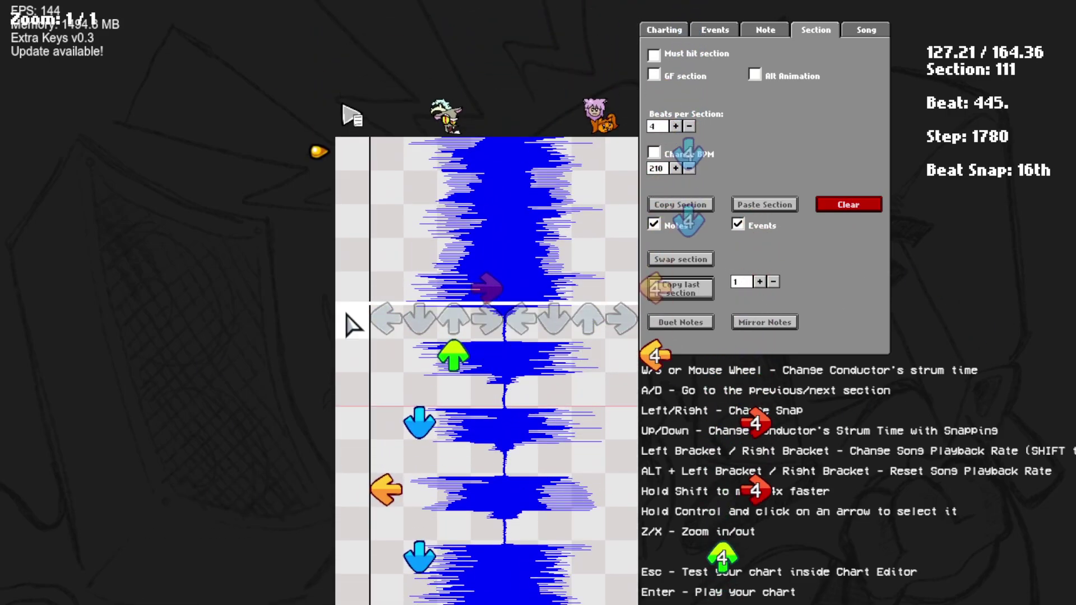
{"action": "scroll", "coordinate": [625, 171], "scroll_direction": "up", "scroll_amount": 1}
{"action": "key", "text": "a"}
{"action": "scroll", "coordinate": [624, 172], "scroll_direction": "down", "scroll_amount": 1}
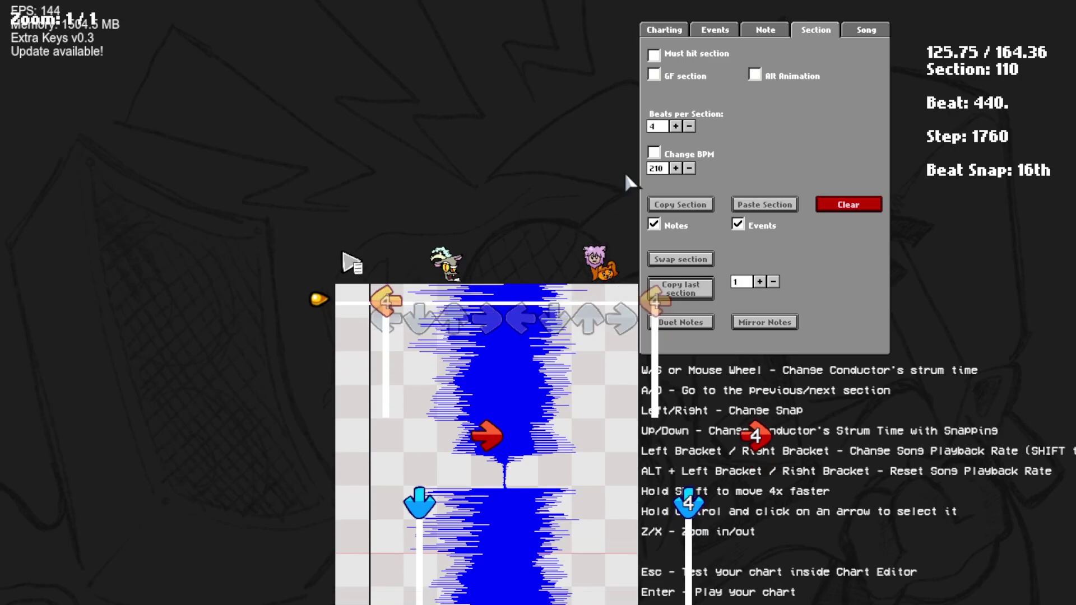
{"action": "key", "text": "a"}
{"action": "key", "text": "a"}
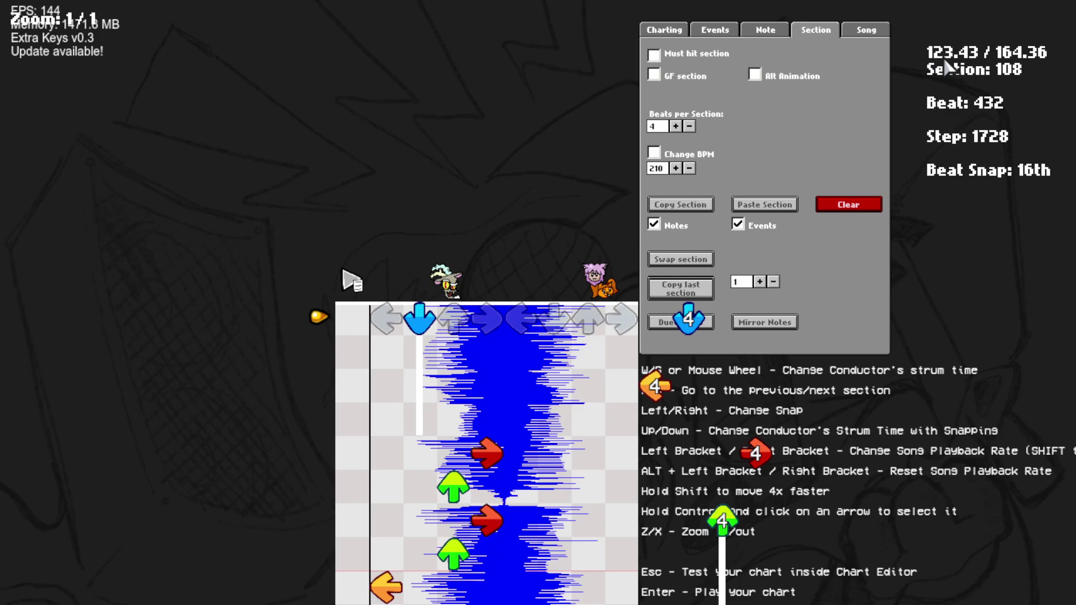
Play the chart in the game, look through the pause options and resume the song.
{"action": "key", "text": "Return"}
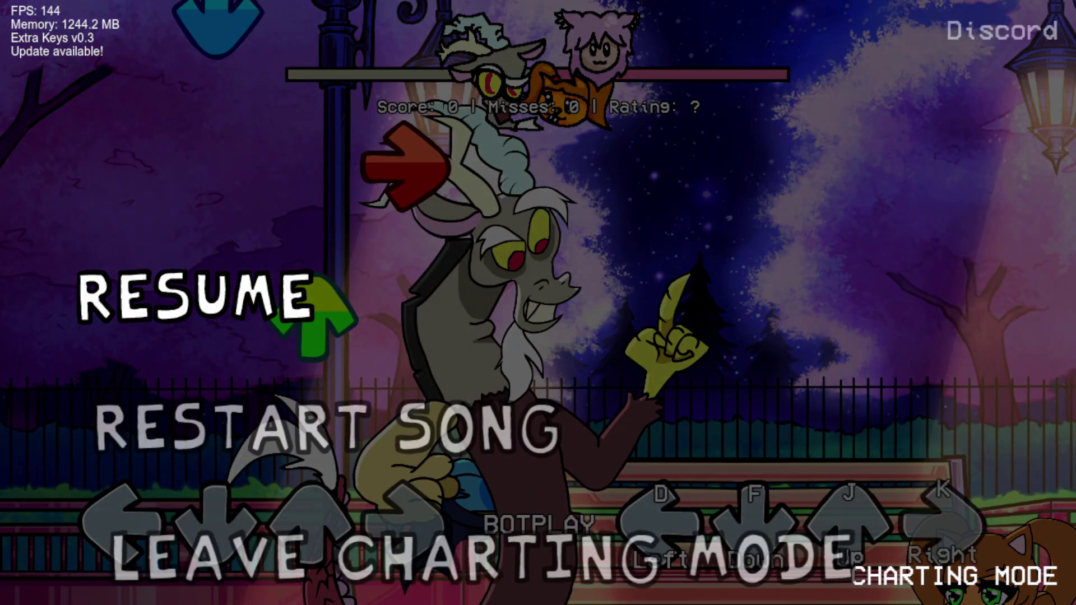
{"action": "key", "text": "Down"}
{"action": "key", "text": "Down"}
{"action": "key", "text": "Up"}
{"action": "key", "text": "Up"}
{"action": "key", "text": "Return"}
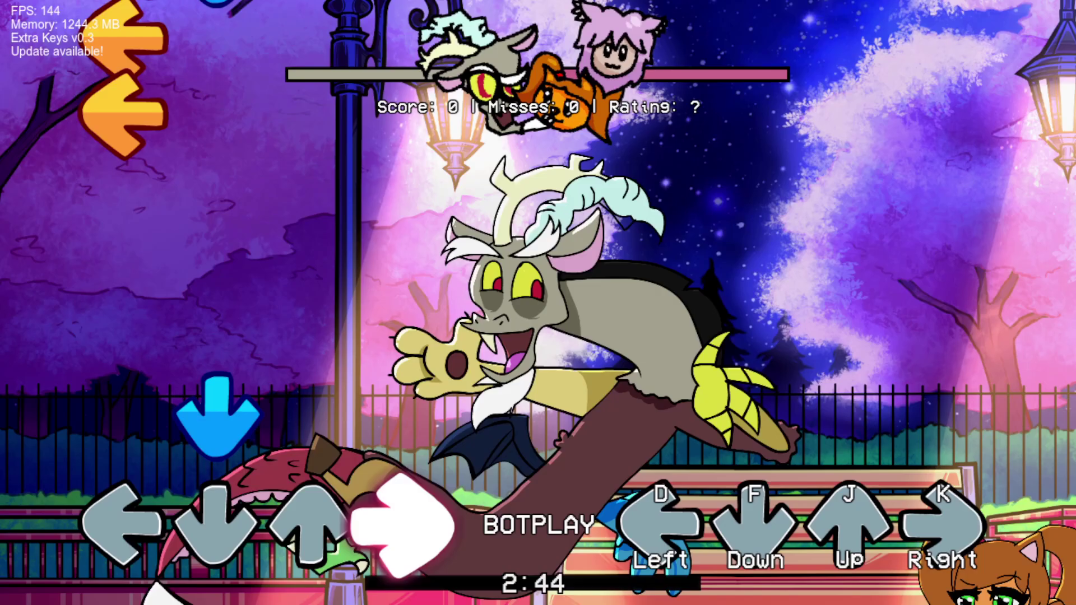
Pause the song and skip its playback time to 2:00.
{"action": "key", "text": "Return"}
{"action": "key", "text": "Down"}
{"action": "key", "text": "Down"}
{"action": "key", "text": "Down"}
{"action": "key", "text": "Right"}
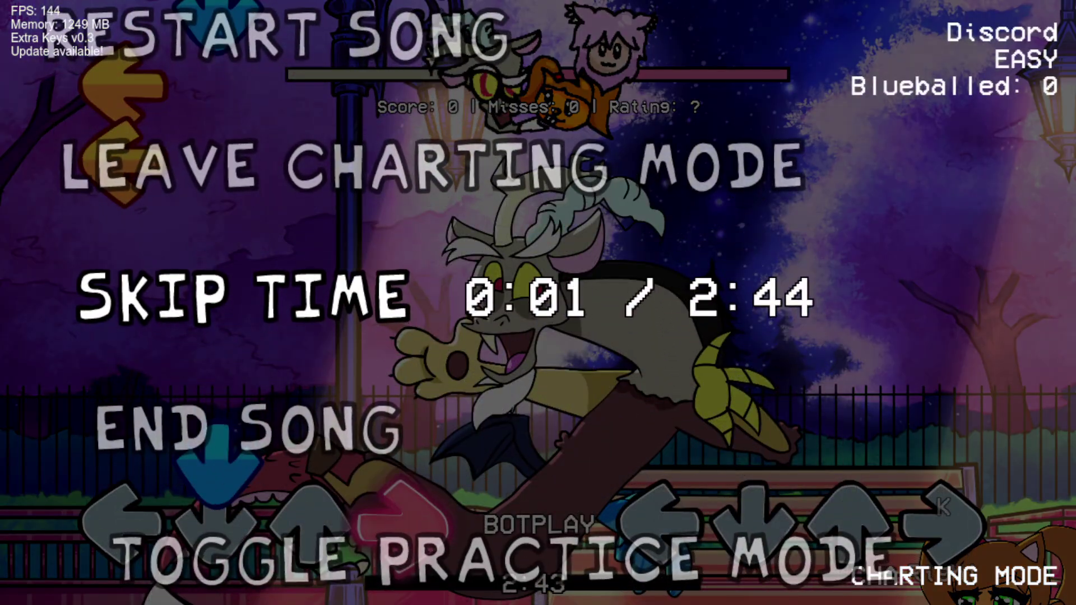
{"action": "key", "text": "Right"}
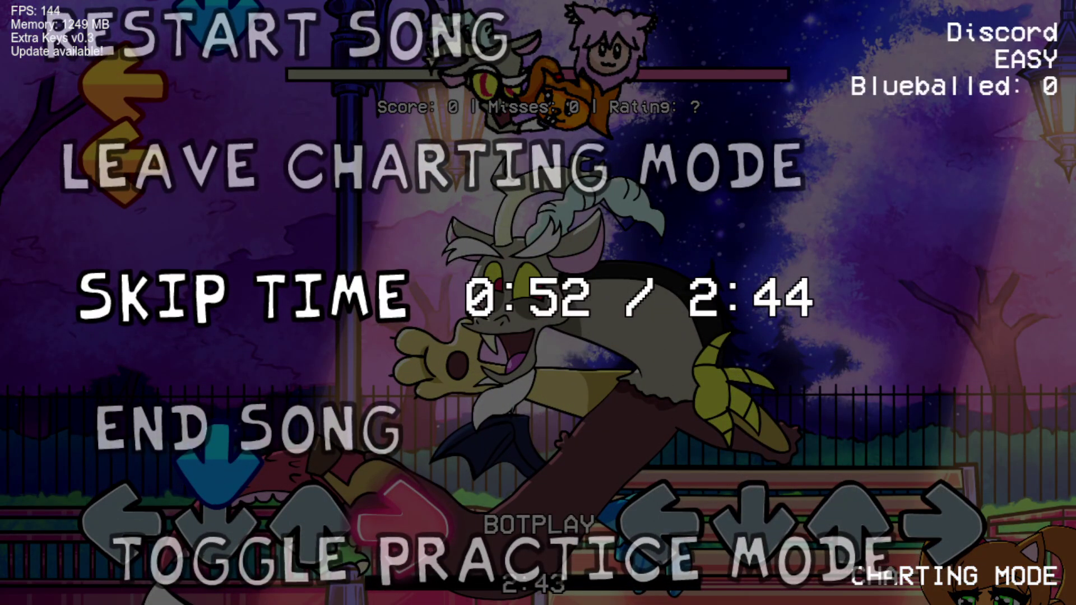
{"action": "key", "text": "Right"}
{"action": "key", "text": "Right"}
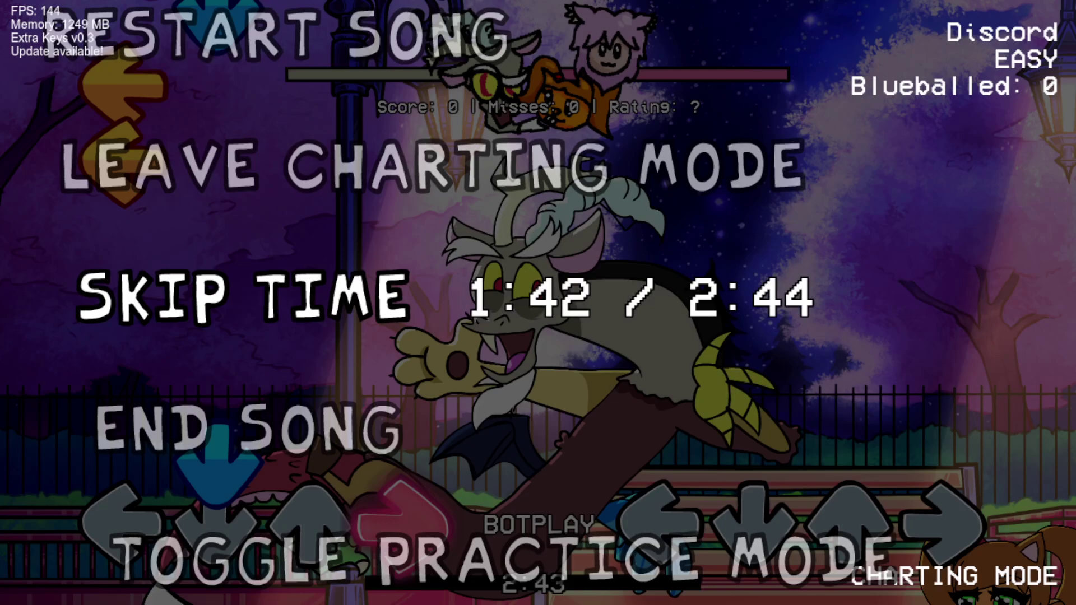
{"action": "key", "text": "Right"}
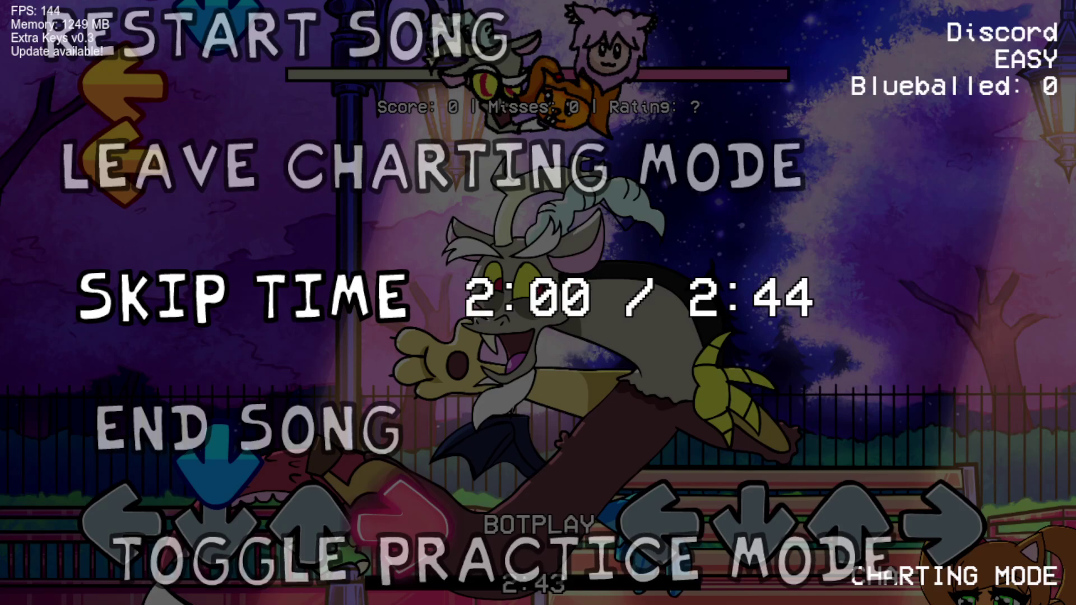
{"action": "key", "text": "Return"}
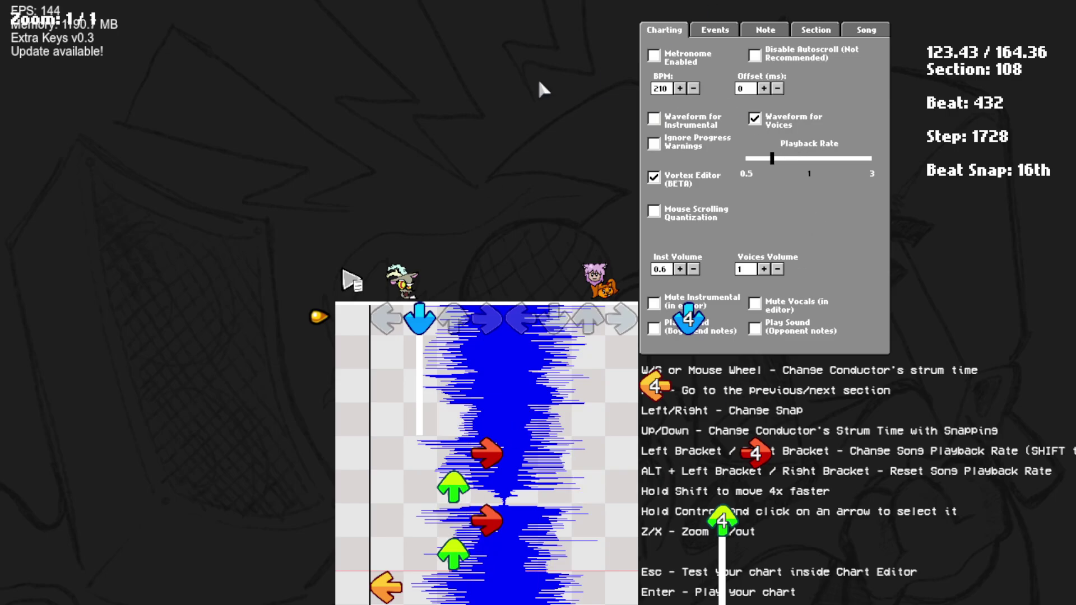
Show the section settings in the chart editor and move from section 108 to 112 to check its Change BPM option.
{"action": "scroll", "coordinate": [515, 480], "scroll_direction": "down", "scroll_amount": 4}
{"action": "key", "text": "space"}
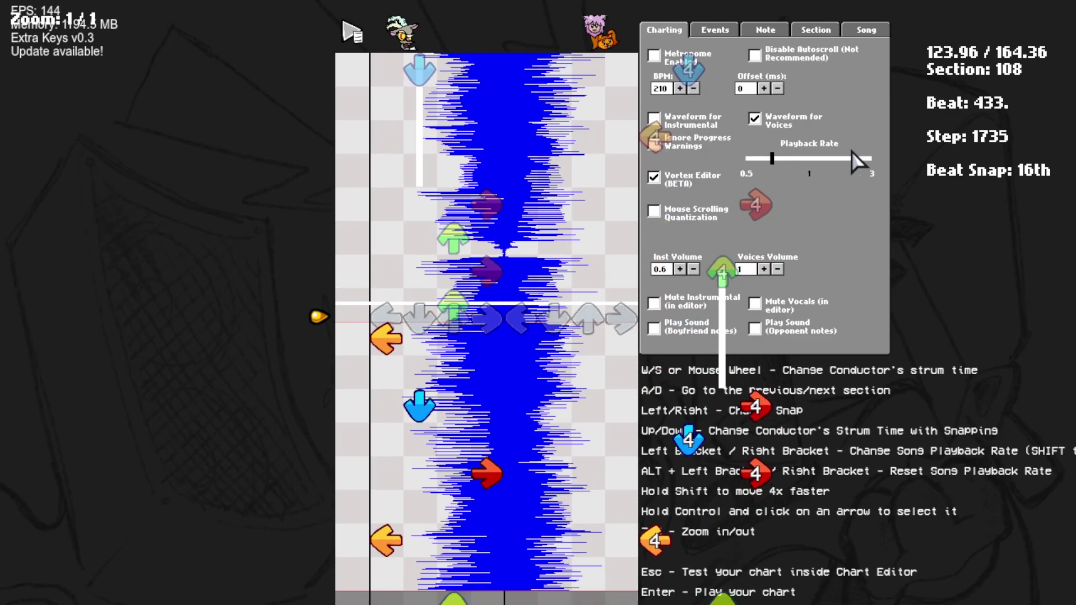
{"action": "left_click", "coordinate": [822, 35]}
{"action": "scroll", "coordinate": [678, 170], "scroll_direction": "up", "scroll_amount": 1}
{"action": "key", "text": "d"}
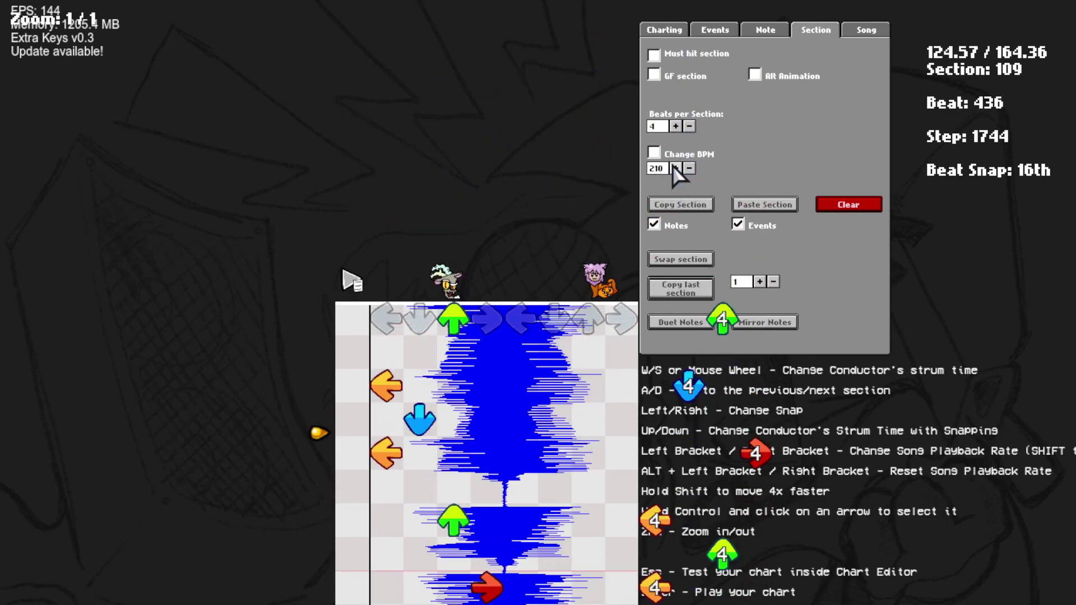
{"action": "key", "text": "a"}
{"action": "key", "text": "d"}
{"action": "key", "text": "d"}
{"action": "key", "text": "d"}
{"action": "key", "text": "d"}
{"action": "left_click", "coordinate": [656, 157]}
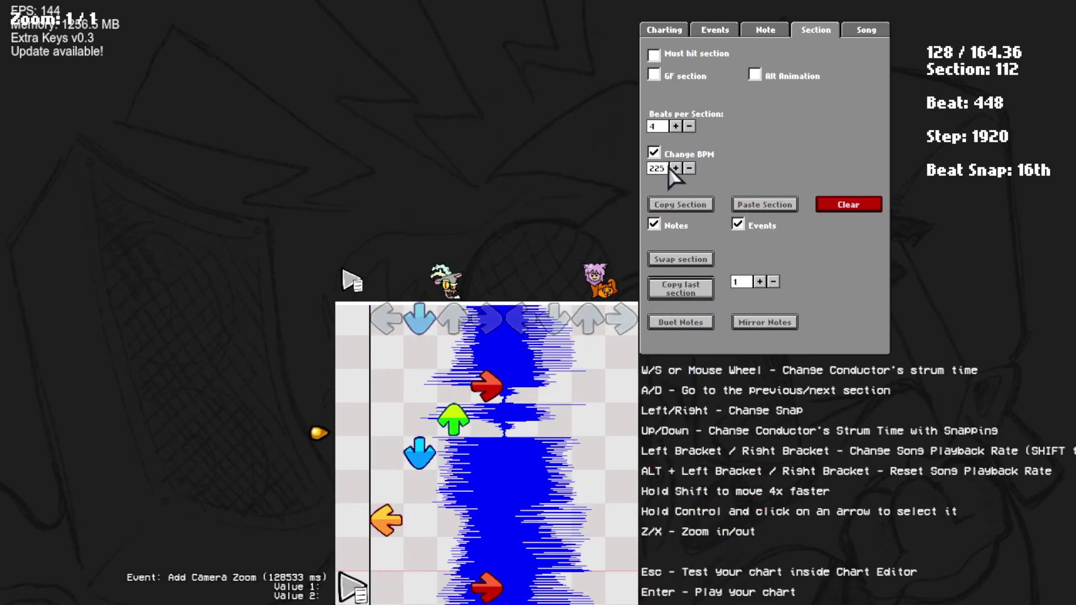
Compare the BPM settings of sections 111 and 112 by switching back and forth between them.
{"action": "key", "text": "a"}
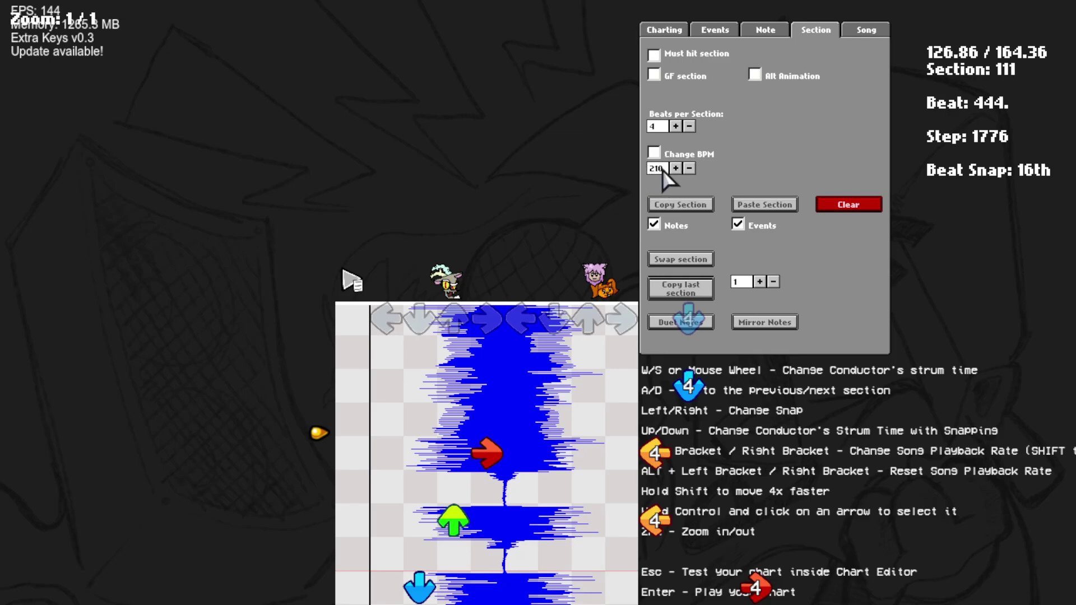
{"action": "key", "text": "d"}
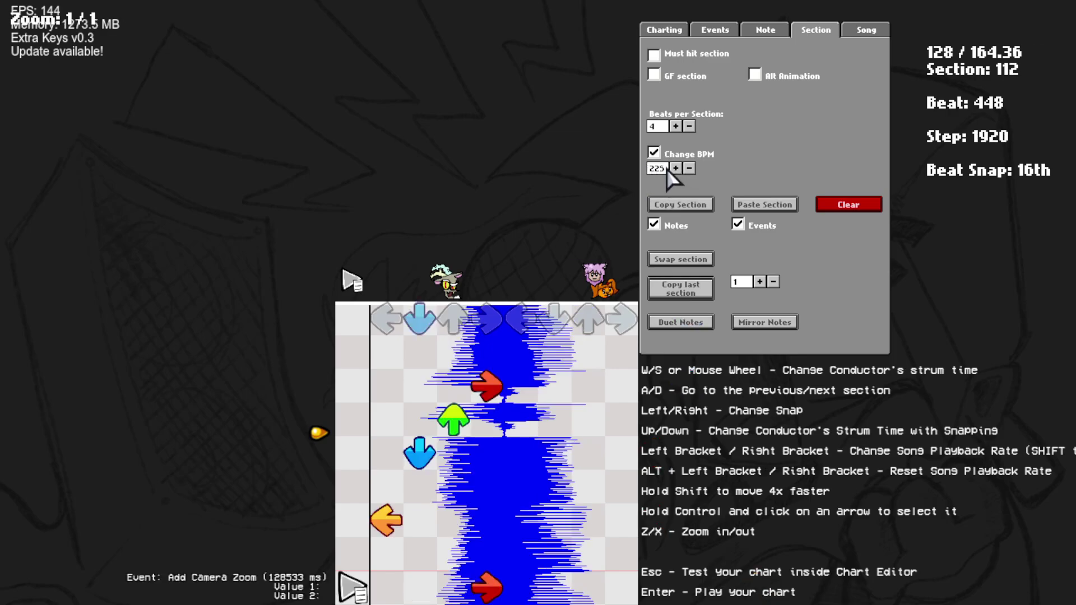
{"action": "key", "text": "a"}
{"action": "key", "text": "d"}
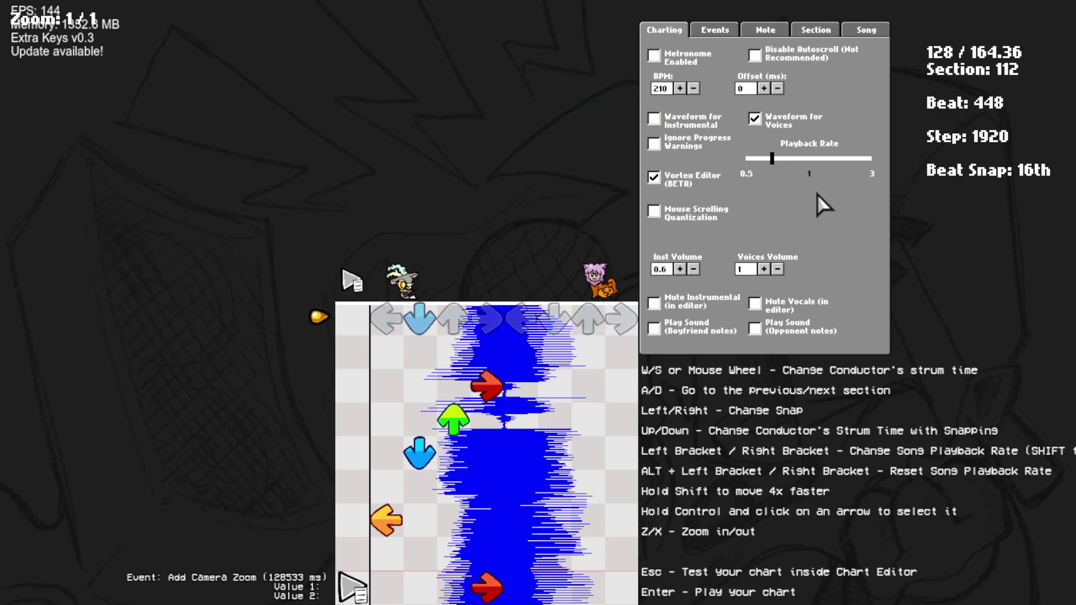
Show section 112's settings again and examine how its opening notes line up with the BPM change.
{"action": "left_click", "coordinate": [817, 31]}
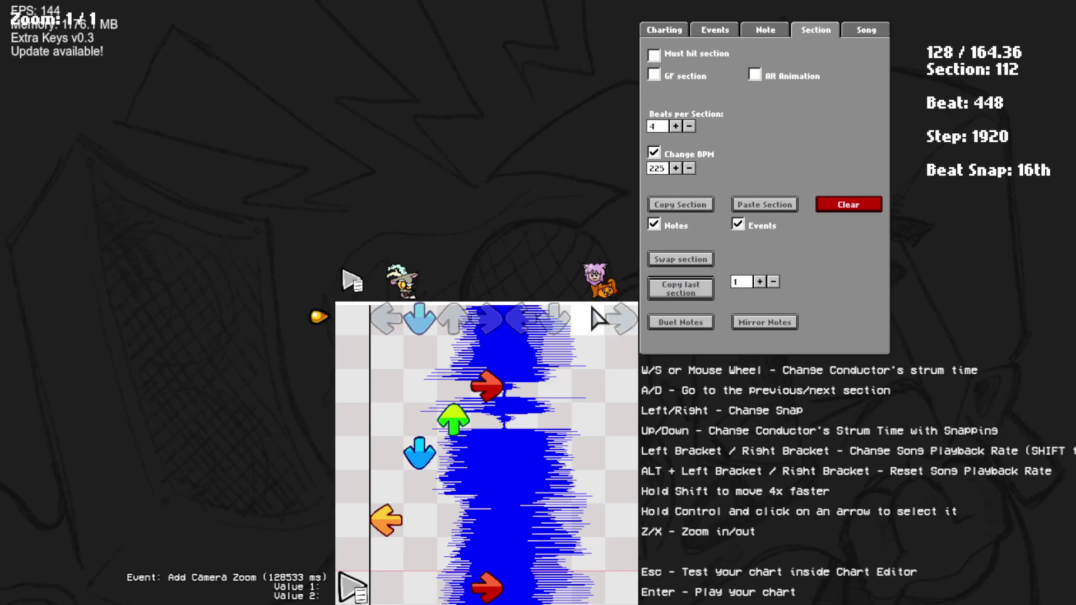
{"action": "scroll", "coordinate": [539, 324], "scroll_direction": "down", "scroll_amount": 1}
{"action": "scroll", "coordinate": [457, 457], "scroll_direction": "down", "scroll_amount": 3}
{"action": "scroll", "coordinate": [461, 420], "scroll_direction": "up", "scroll_amount": 3}
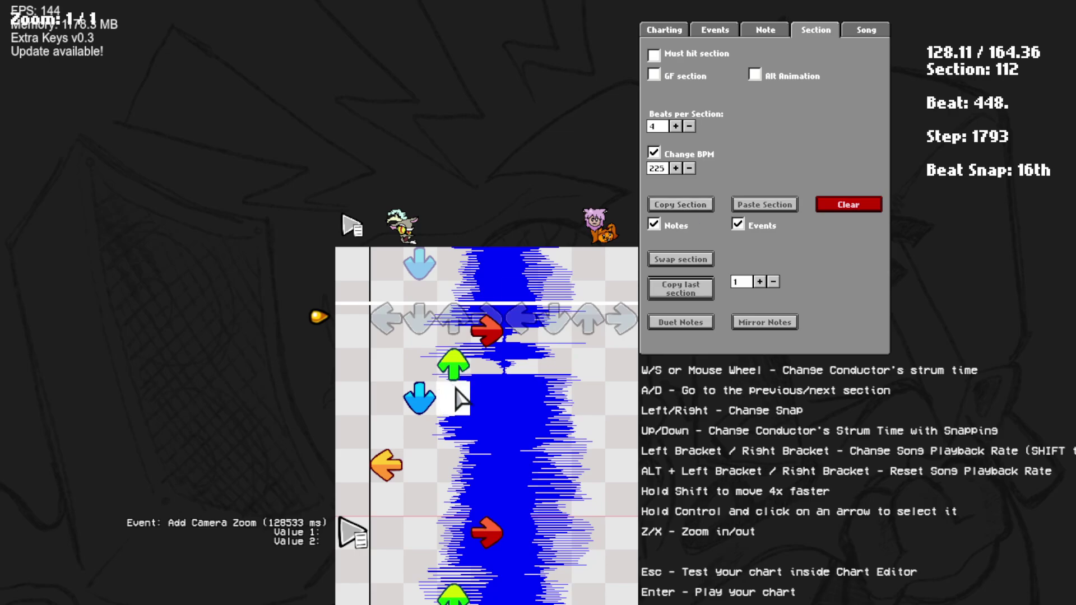
{"action": "key", "text": "a"}
{"action": "key", "text": "d"}
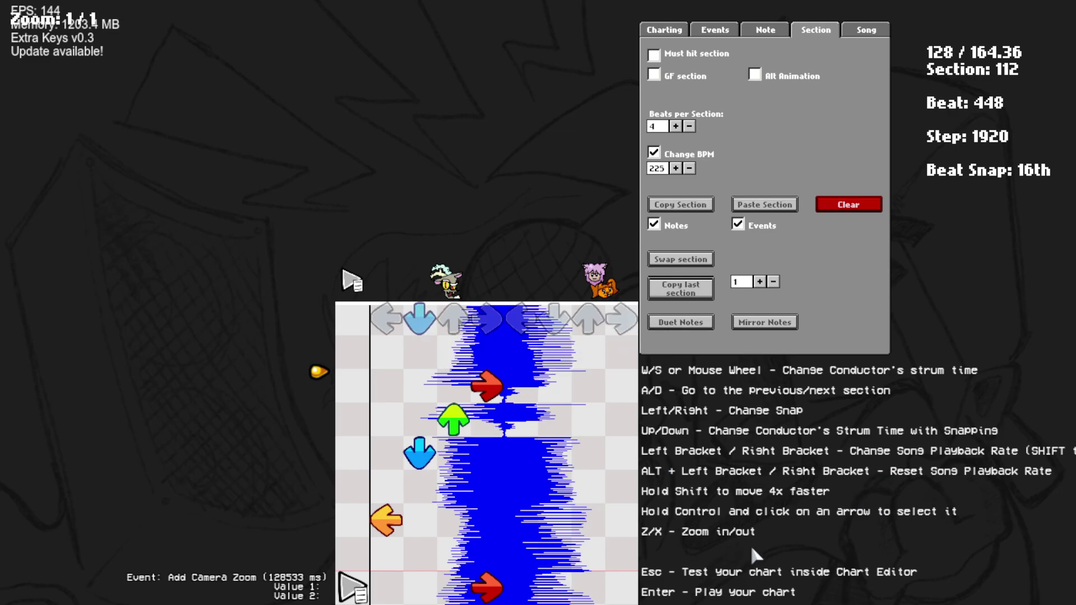
Check the sections following the BPM change up to section 114, and return to section 112.
{"action": "key", "text": "d"}
{"action": "key", "text": "d"}
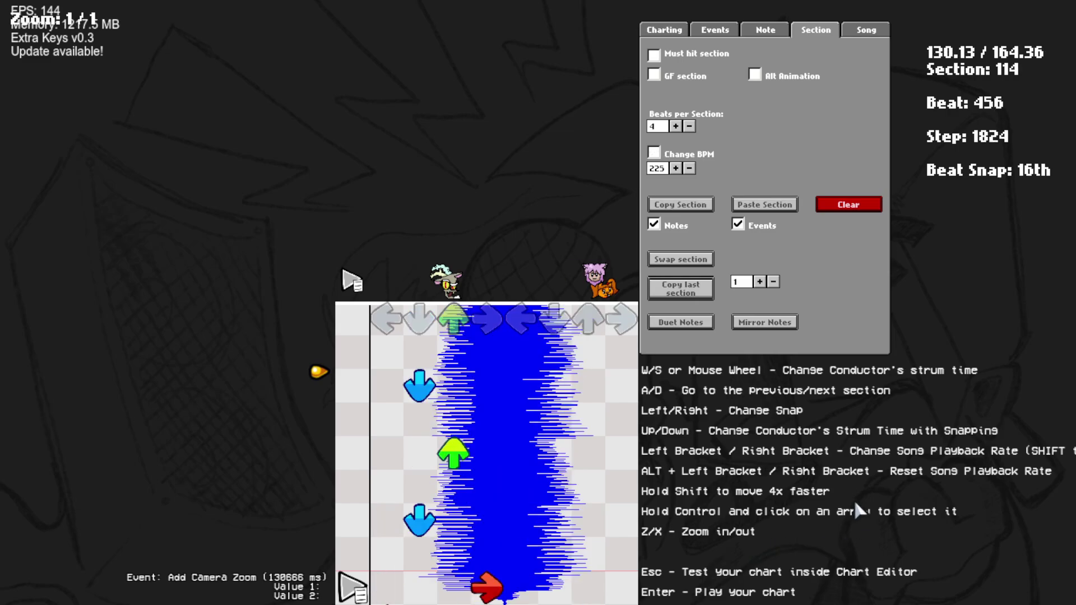
{"action": "key", "text": "a"}
{"action": "key", "text": "a"}
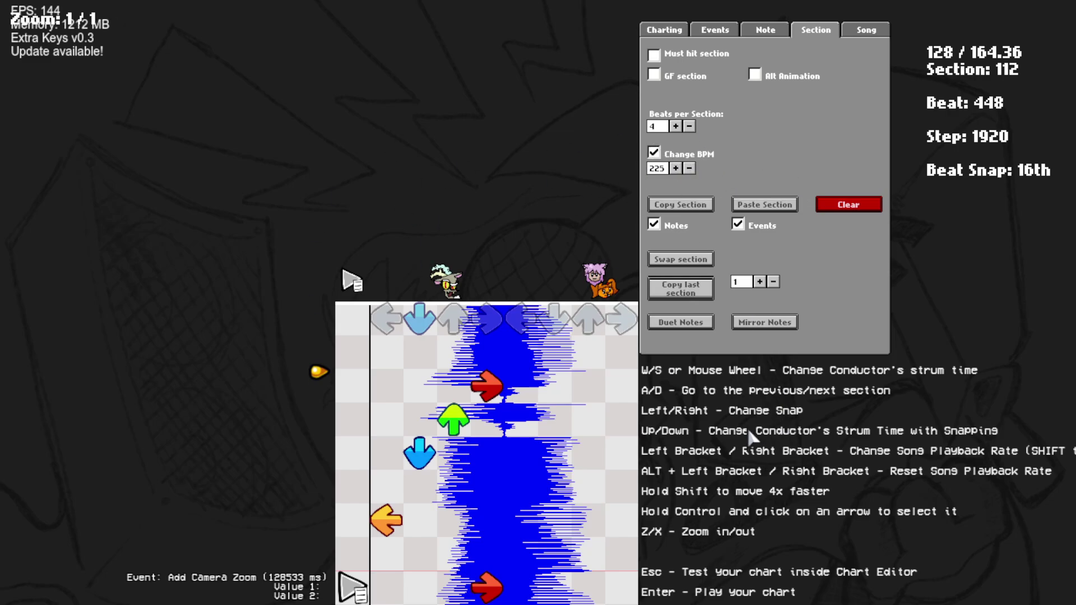
Advance through the chart from section 112 to the next BPM change at section 128 and examine its section settings.
{"action": "key", "text": "d"}
{"action": "key", "text": "d"}
{"action": "key", "text": "d"}
{"action": "key", "text": "d"}
{"action": "key", "text": "d"}
{"action": "key", "text": "d"}
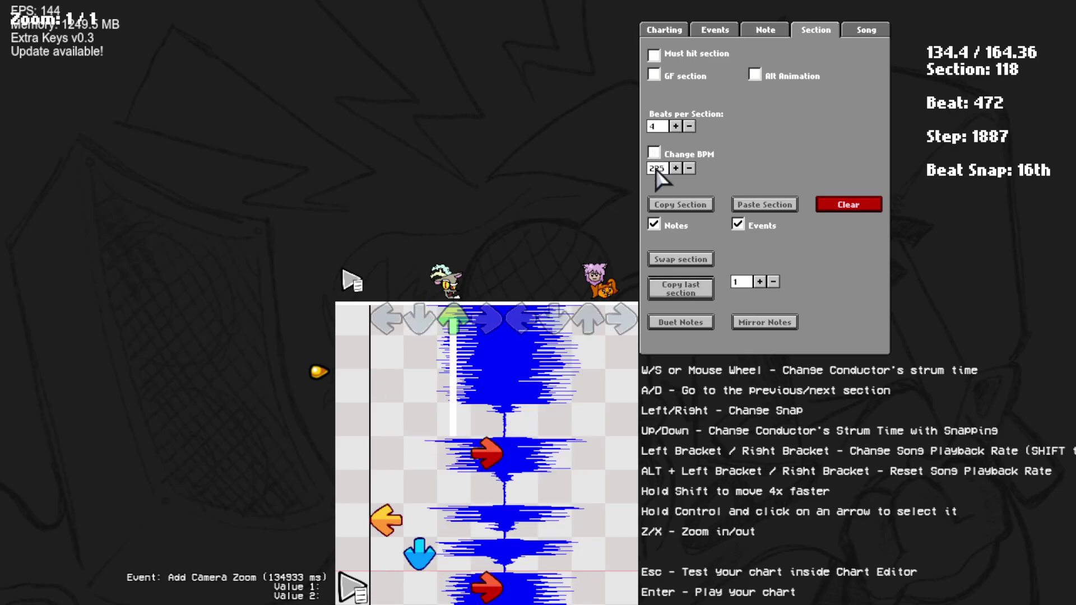
{"action": "key", "text": "d"}
{"action": "key", "text": "d"}
{"action": "key", "text": "d"}
{"action": "key", "text": "d"}
{"action": "key", "text": "d"}
{"action": "key", "text": "d"}
{"action": "key", "text": "d"}
{"action": "key", "text": "d"}
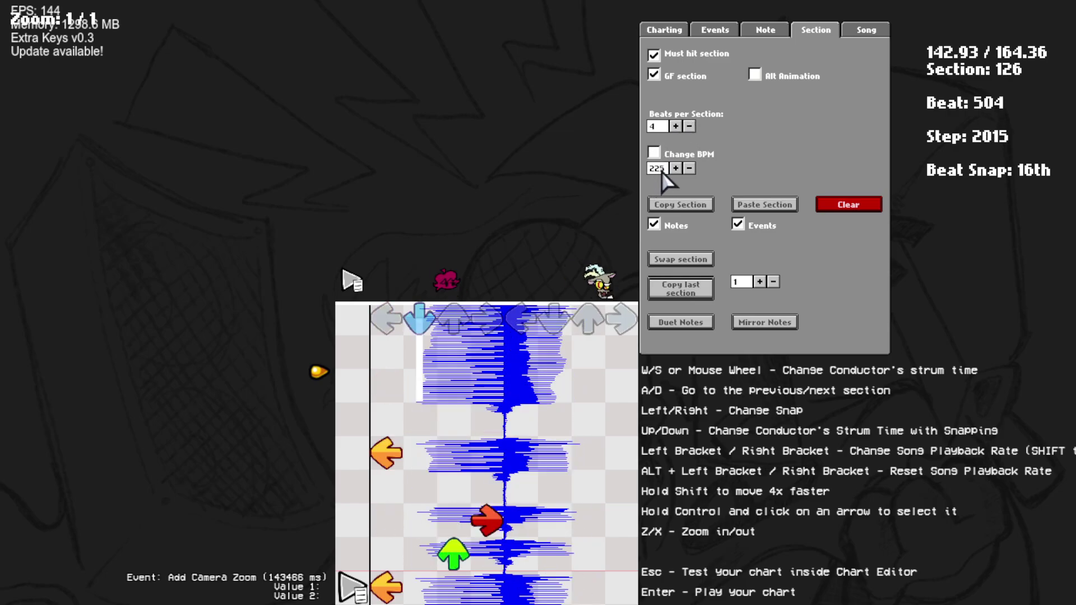
{"action": "key", "text": "d"}
{"action": "key", "text": "d"}
{"action": "key", "text": "d"}
{"action": "scroll", "coordinate": [673, 180], "scroll_direction": "up", "scroll_amount": 6}
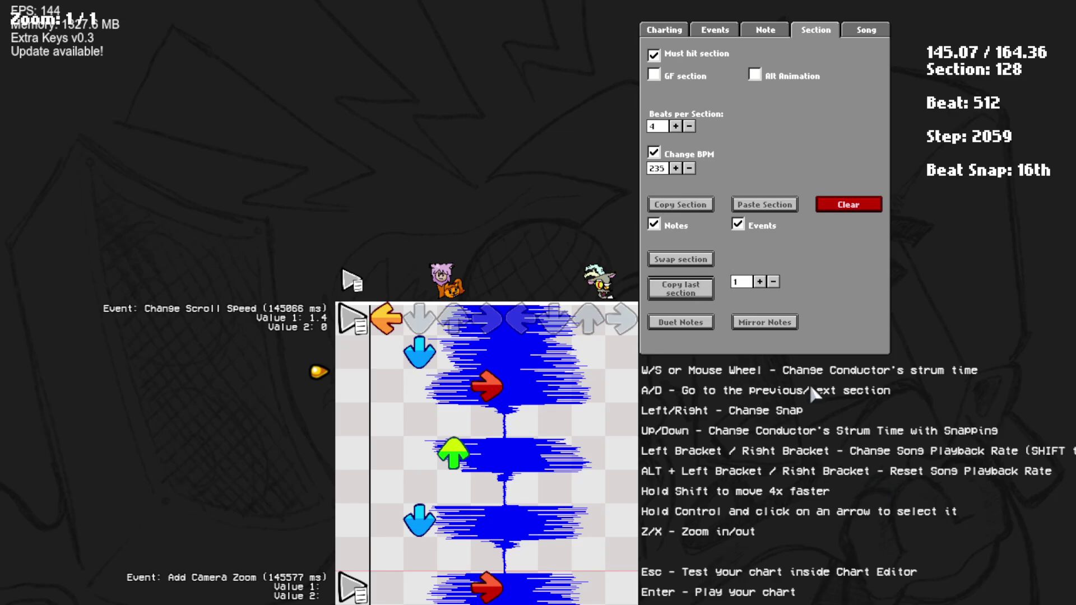
Go back to section 104 and test the chart inside the chart editor from there.
{"action": "key", "text": "shift+a"}
{"action": "key", "text": "shift+a"}
{"action": "key", "text": "shift+a"}
{"action": "key", "text": "shift+a"}
{"action": "key", "text": "shift+a"}
{"action": "key", "text": "shift+a"}
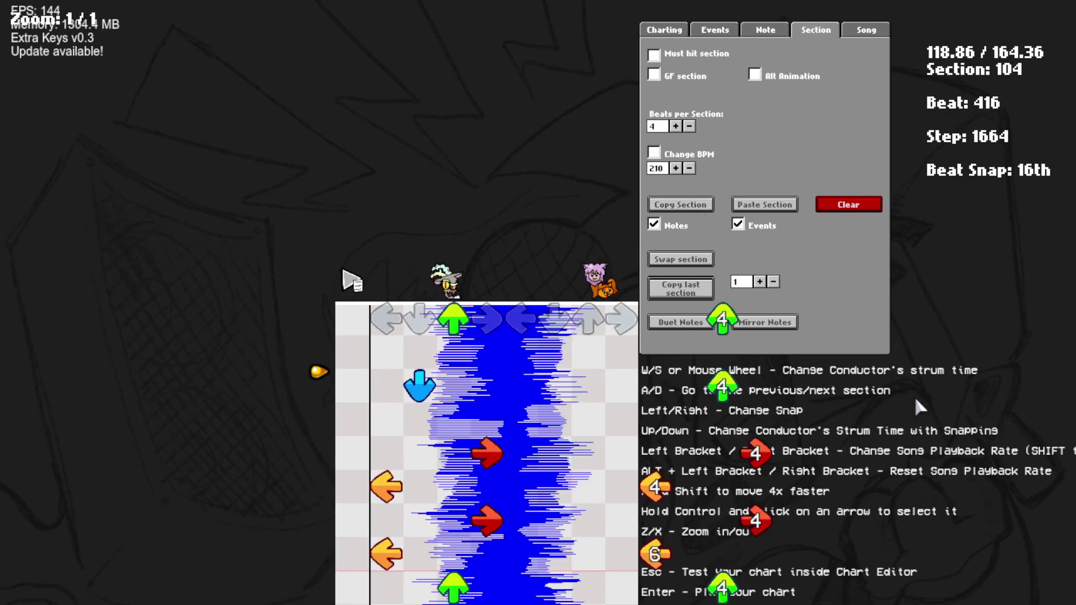
{"action": "key", "text": "Escape"}
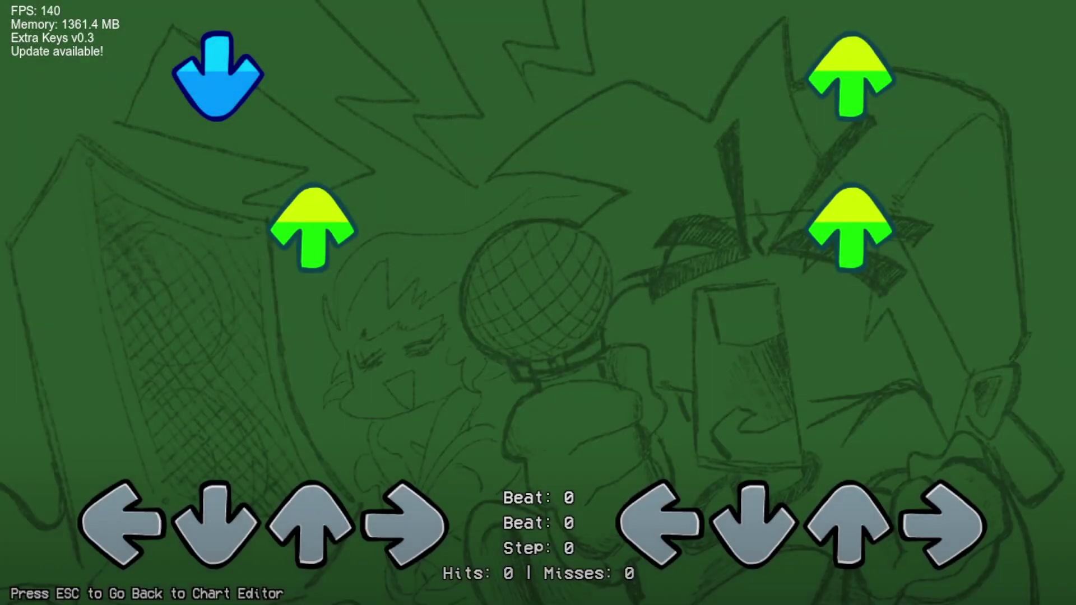
Play the player-side notes in the chart test from section 104 up to the BPM change at section 112.
{"action": "key", "text": "Right"}
{"action": "key", "text": "Left"}
{"action": "key", "text": "Right"}
{"action": "key", "text": "Left"}
{"action": "key", "text": "Up"}
{"action": "key", "text": "Up"}
{"action": "key", "text": "Down"}
{"action": "key", "text": "Up"}
{"action": "key", "text": "Down"}
{"action": "key", "text": "Right"}
{"action": "key", "text": "Left"}
{"action": "key", "text": "Down"}
{"action": "key", "text": "Left"}
{"action": "key", "text": "Right"}
{"action": "key", "text": "Up"}
{"action": "key", "text": "Left"}
{"action": "key", "text": "Up"}
{"action": "key", "text": "Right"}
{"action": "key", "text": "Up"}
{"action": "key", "text": "Down"}
{"action": "key", "text": "Up"}
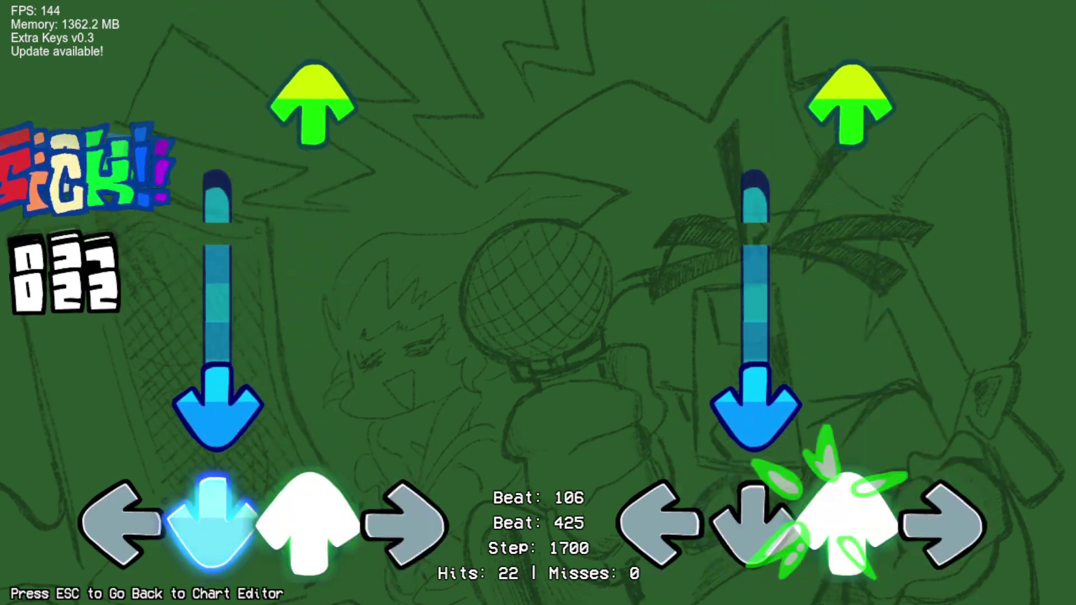
{"action": "key", "text": "Up"}
{"action": "key", "text": "Left"}
{"action": "key", "text": "Left"}
{"action": "key", "text": "Up"}
{"action": "key", "text": "Left"}
{"action": "key", "text": "Up"}
{"action": "key", "text": "Right"}
{"action": "key", "text": "Left"}
{"action": "key", "text": "Down"}
{"action": "key", "text": "Down"}
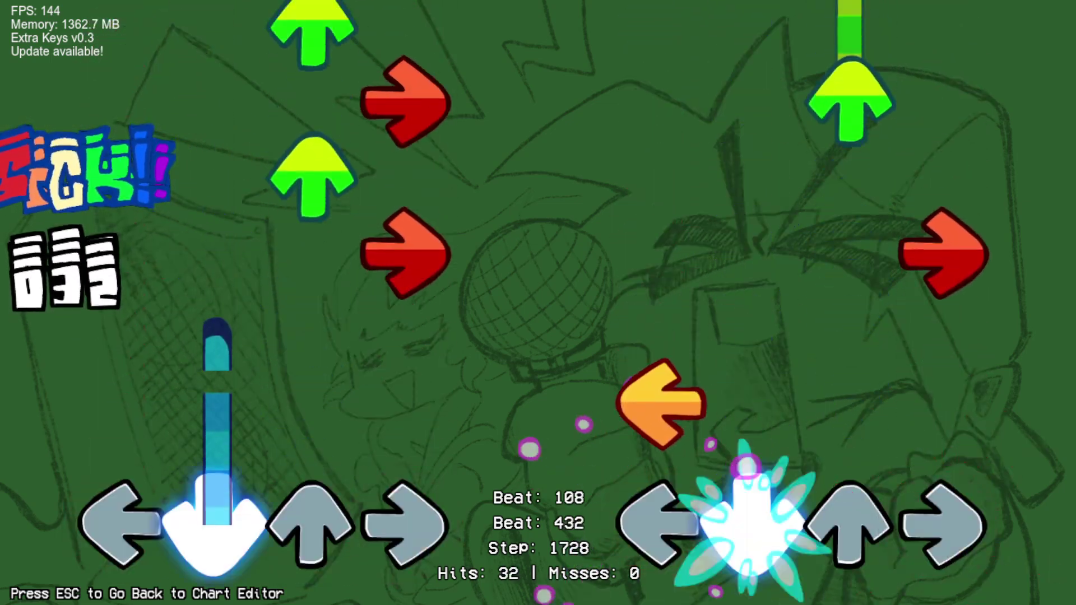
{"action": "key", "text": "Up"}
{"action": "key", "text": "Right"}
{"action": "key", "text": "Down"}
{"action": "key", "text": "Up"}
{"action": "key", "text": "Down"}
{"action": "key", "text": "Left"}
{"action": "key", "text": "Left"}
{"action": "key", "text": "Left"}
{"action": "key", "text": "Up"}
{"action": "key", "text": "Right"}
{"action": "key", "text": "Left"}
{"action": "key", "text": "Up"}
{"action": "key", "text": "Down"}
{"action": "key", "text": "Left"}
{"action": "key", "text": "Right"}
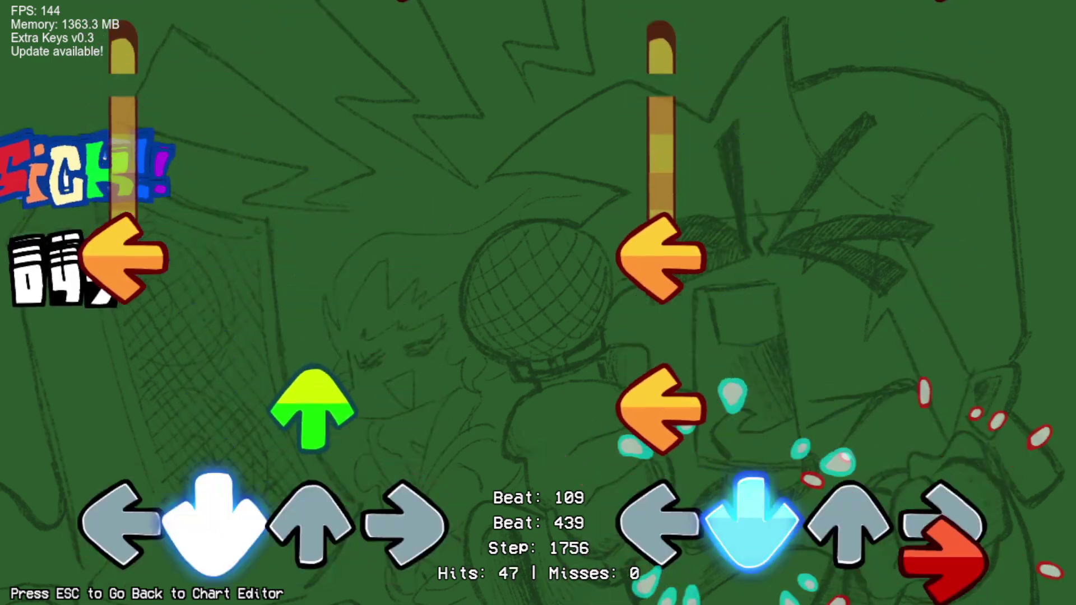
{"action": "key", "text": "Left"}
{"action": "key", "text": "Down"}
{"action": "key", "text": "Right"}
{"action": "key", "text": "Down"}
{"action": "key", "text": "Right"}
{"action": "key", "text": "Left"}
{"action": "key", "text": "Left"}
{"action": "key", "text": "Down"}
{"action": "key", "text": "Down"}
{"action": "key", "text": "Left"}
{"action": "key", "text": "Left"}
{"action": "key", "text": "Right"}
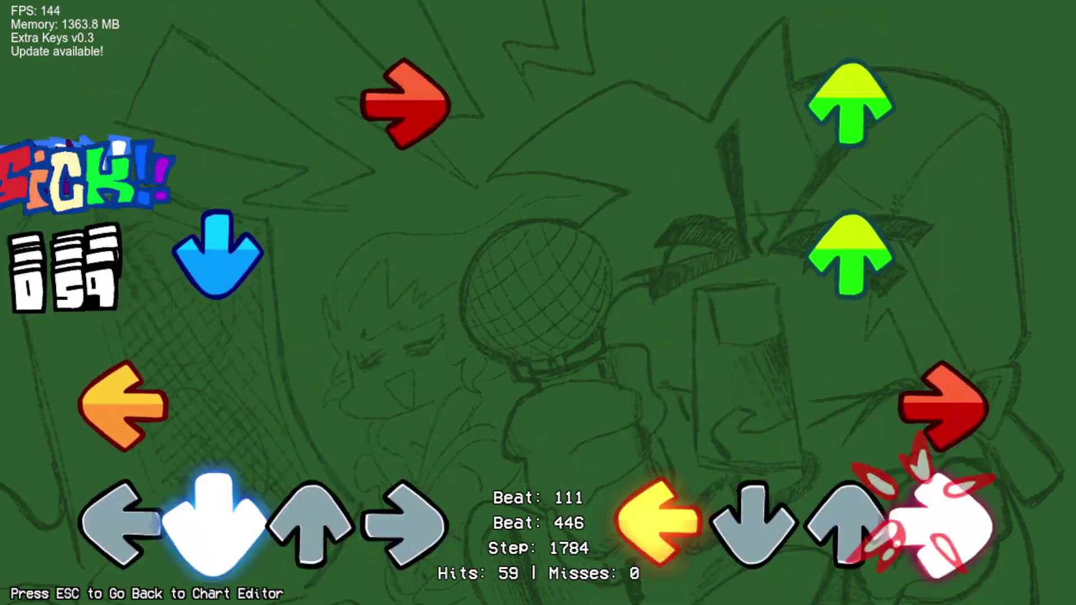
{"action": "key", "text": "Right"}
{"action": "key", "text": "Up"}
{"action": "key", "text": "Up"}
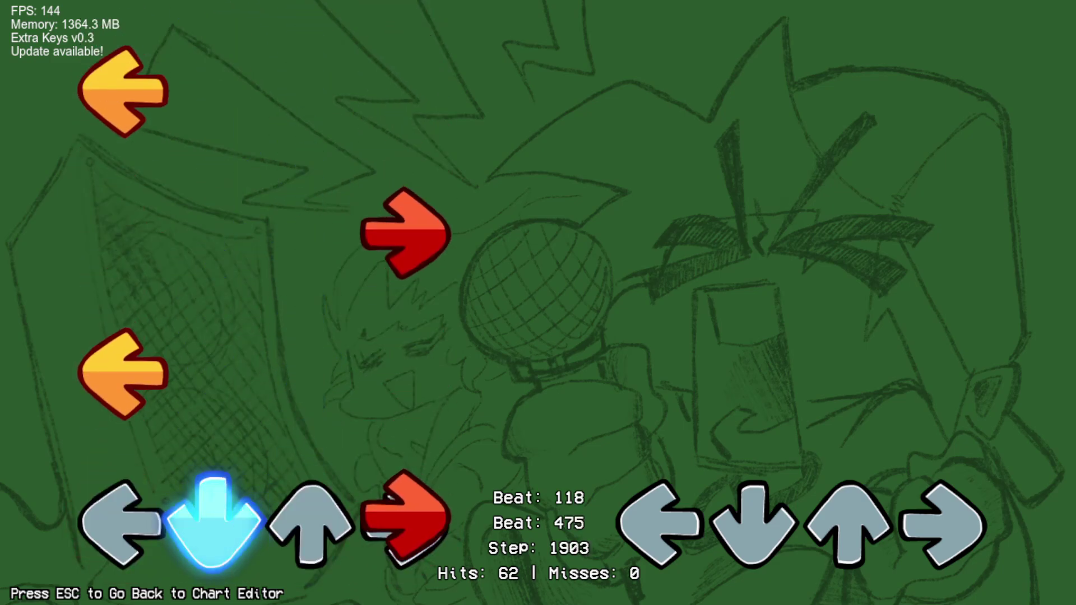
Play the notes from section 118 up to section 128 to check their timing after the first BPM change.
{"action": "key", "text": "Down"}
{"action": "key", "text": "Right"}
{"action": "key", "text": "Up"}
{"action": "key", "text": "Down"}
{"action": "key", "text": "Right"}
{"action": "key", "text": "Up"}
{"action": "key", "text": "Right"}
{"action": "key", "text": "Up"}
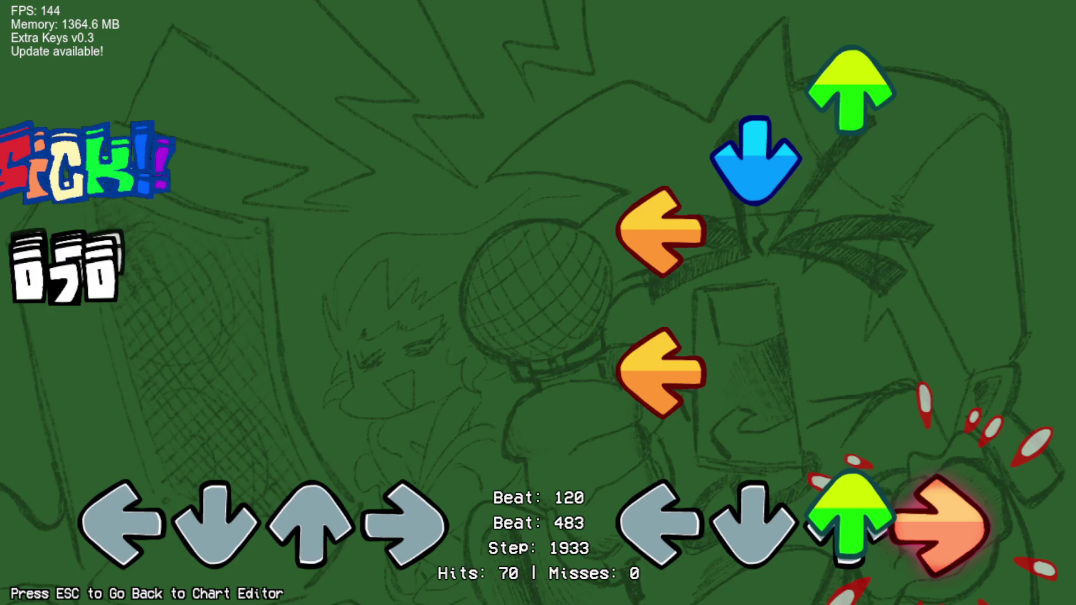
{"action": "key", "text": "Left"}
{"action": "key", "text": "Left"}
{"action": "key", "text": "Down"}
{"action": "key", "text": "Up"}
{"action": "key", "text": "Down"}
{"action": "key", "text": "Right"}
{"action": "key", "text": "Down"}
{"action": "key", "text": "Left"}
{"action": "key", "text": "Up"}
{"action": "key", "text": "Up"}
{"action": "key", "text": "Down"}
{"action": "key", "text": "Right"}
{"action": "key", "text": "Left"}
{"action": "key", "text": "Right"}
{"action": "key", "text": "Left"}
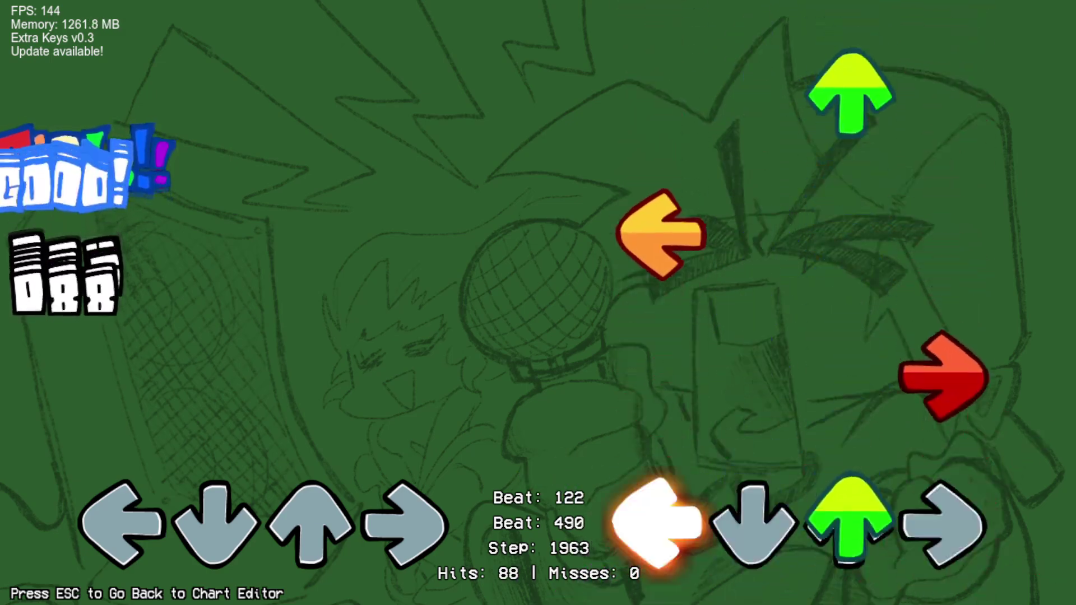
{"action": "key", "text": "Right"}
{"action": "key", "text": "Left"}
{"action": "key", "text": "Up"}
{"action": "key", "text": "Up"}
{"action": "key", "text": "Left"}
{"action": "key", "text": "Up"}
{"action": "key", "text": "Right"}
{"action": "key", "text": "Down"}
{"action": "key", "text": "Up"}
{"action": "key", "text": "Left"}
{"action": "key", "text": "Right"}
{"action": "key", "text": "Down"}
{"action": "key", "text": "Right"}
{"action": "key", "text": "Up"}
{"action": "key", "text": "Down"}
{"action": "key", "text": "Left"}
{"action": "key", "text": "Right"}
{"action": "key", "text": "Down"}
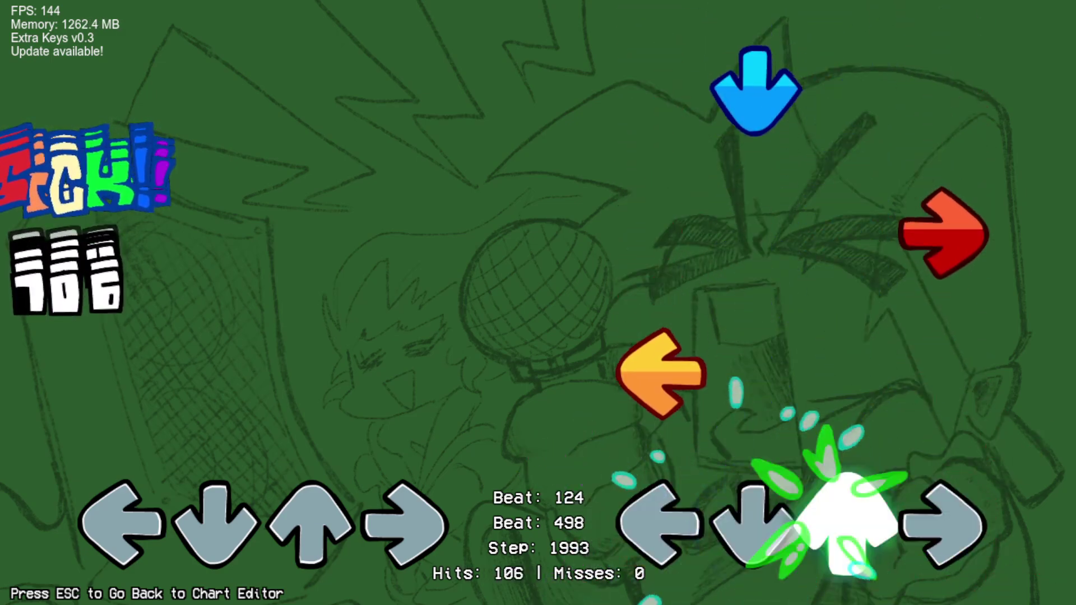
{"action": "key", "text": "Left"}
{"action": "key", "text": "Up"}
{"action": "key", "text": "Down"}
{"action": "key", "text": "Left"}
{"action": "key", "text": "Up"}
{"action": "key", "text": "Left"}
{"action": "key", "text": "Right"}
{"action": "key", "text": "Down"}
{"action": "key", "text": "Right"}
{"action": "key", "text": "Up"}
{"action": "key", "text": "Left"}
{"action": "key", "text": "Down"}
{"action": "key", "text": "Left"}
{"action": "key", "text": "Right"}
{"action": "key", "text": "Up"}
{"action": "key", "text": "Left"}
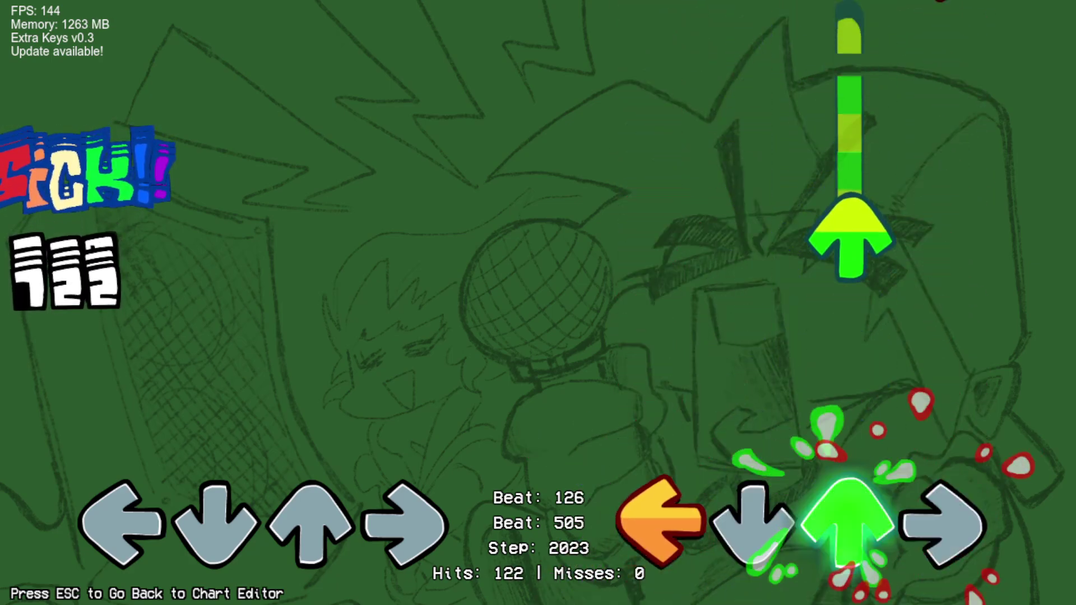
{"action": "key", "text": "Up"}
{"action": "key", "text": "Right"}
{"action": "key", "text": "Left"}
{"action": "key", "text": "Right"}
{"action": "key", "text": "Left"}
{"action": "key", "text": "Right"}
{"action": "key", "text": "Down"}
{"action": "key", "text": "Right"}
{"action": "key", "text": "Left"}
{"action": "key", "text": "Down"}
{"action": "key", "text": "Left"}
{"action": "key", "text": "Left"}
{"action": "key", "text": "Down"}
{"action": "key", "text": "Right"}
{"action": "key", "text": "Up"}
{"action": "key", "text": "Down"}
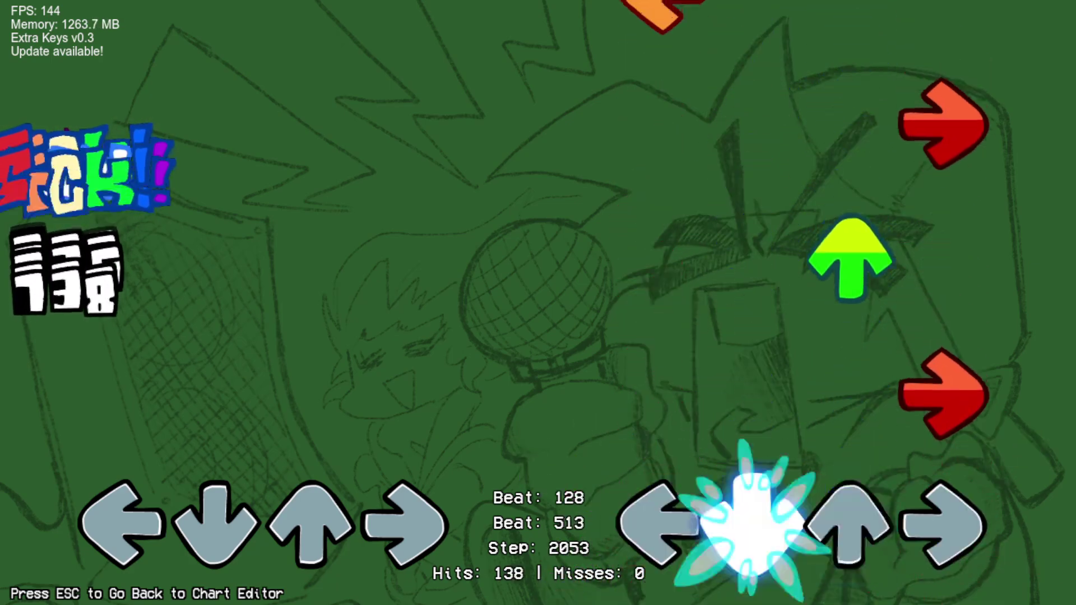
Play the player-side notes from the BPM change at section 128 through section 142 to check their timing.
{"action": "key", "text": "Right"}
{"action": "key", "text": "Up"}
{"action": "key", "text": "Right"}
{"action": "key", "text": "Left"}
{"action": "key", "text": "Up"}
{"action": "key", "text": "Right"}
{"action": "key", "text": "Left"}
{"action": "key", "text": "Down"}
{"action": "key", "text": "Up"}
{"action": "key", "text": "Right"}
{"action": "key", "text": "Up"}
{"action": "key", "text": "Left"}
{"action": "key", "text": "Up"}
{"action": "key", "text": "Down"}
{"action": "key", "text": "Left"}
{"action": "key", "text": "Right"}
{"action": "key", "text": "Up"}
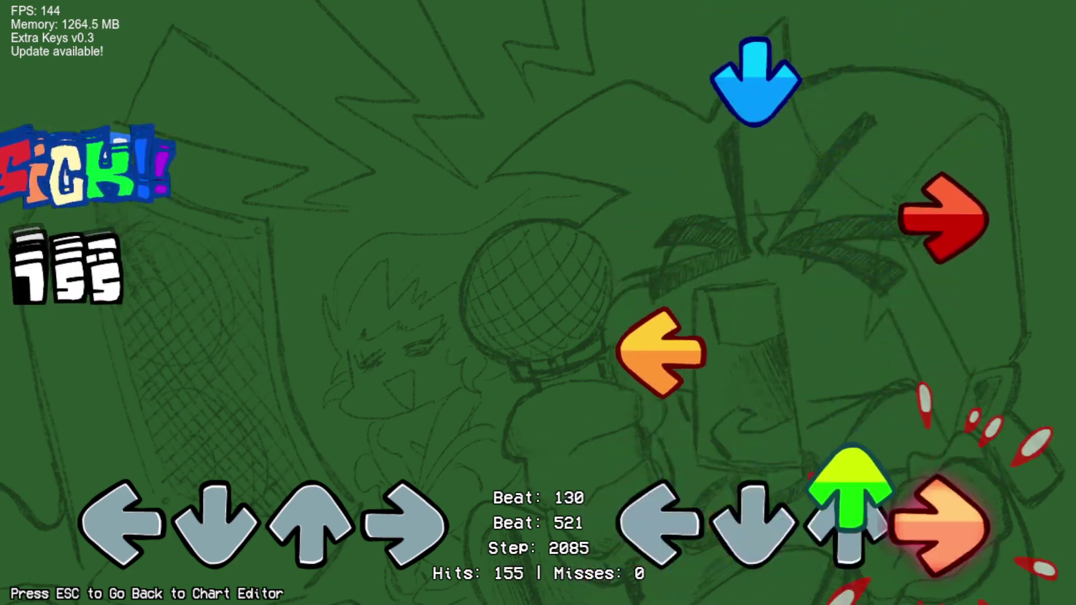
{"action": "key", "text": "Left"}
{"action": "key", "text": "Right"}
{"action": "key", "text": "Down"}
{"action": "key", "text": "Up"}
{"action": "key", "text": "Up"}
{"action": "key", "text": "Down"}
{"action": "key", "text": "Right"}
{"action": "key", "text": "Up"}
{"action": "key", "text": "Down"}
{"action": "key", "text": "Left"}
{"action": "key", "text": "Down"}
{"action": "key", "text": "Up"}
{"action": "key", "text": "Right"}
{"action": "key", "text": "Up"}
{"action": "key", "text": "Left"}
{"action": "key", "text": "Down"}
{"action": "key", "text": "Up"}
{"action": "key", "text": "Down"}
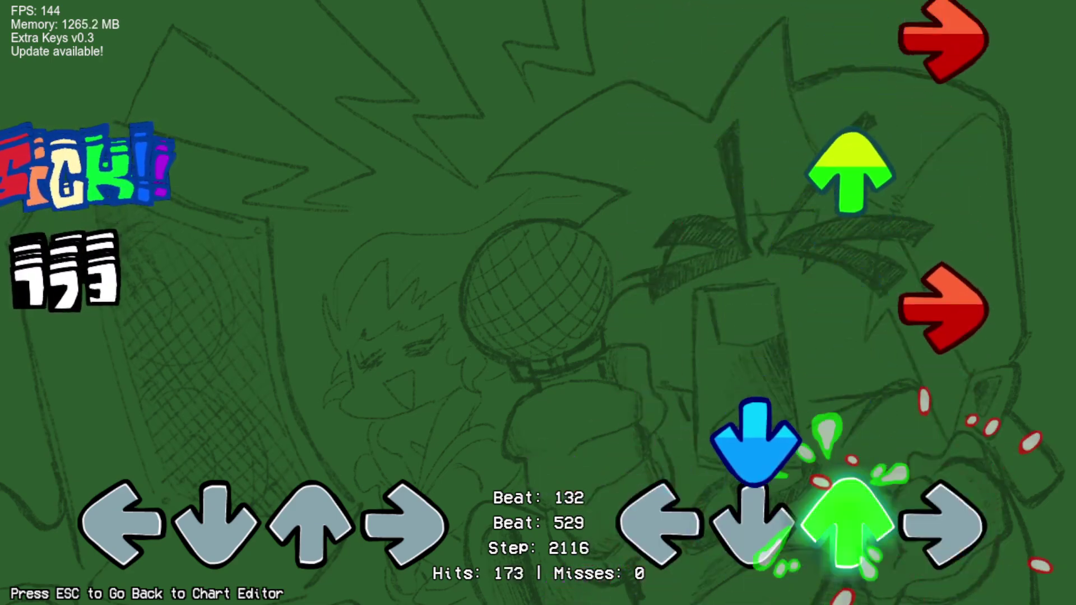
{"action": "key", "text": "Left"}
{"action": "key", "text": "Up"}
{"action": "key", "text": "Right"}
{"action": "key", "text": "Up"}
{"action": "key", "text": "Right"}
{"action": "key", "text": "Up"}
{"action": "key", "text": "Down"}
{"action": "key", "text": "Up"}
{"action": "key", "text": "Up"}
{"action": "key", "text": "Down"}
{"action": "key", "text": "Right"}
{"action": "key", "text": "Up"}
{"action": "key", "text": "Down"}
{"action": "key", "text": "Left"}
{"action": "key", "text": "Right"}
{"action": "key", "text": "Up"}
{"action": "key", "text": "Down"}
{"action": "key", "text": "Left"}
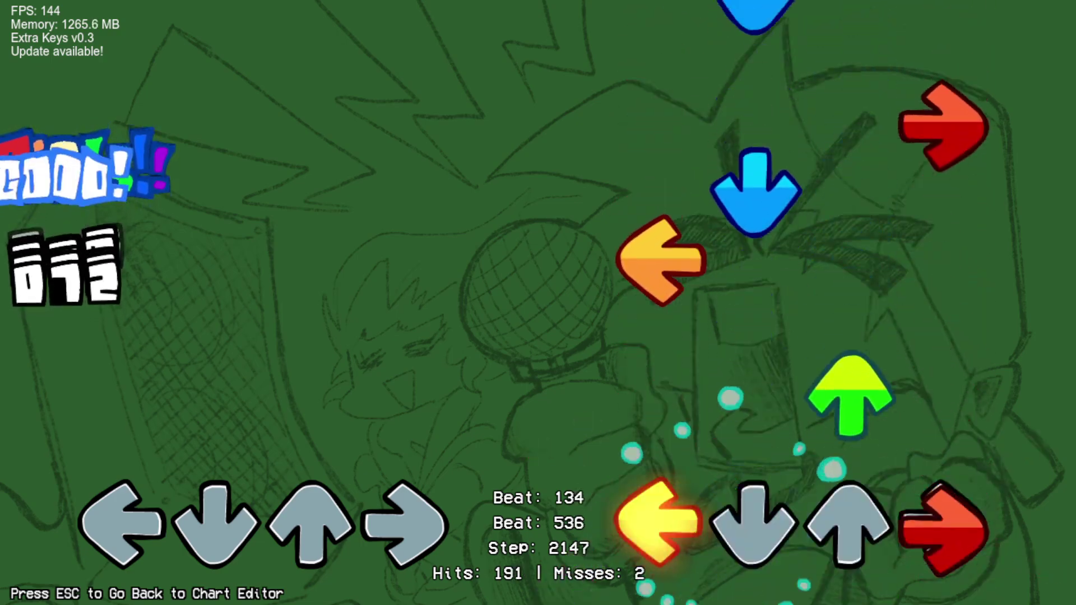
{"action": "key", "text": "Right"}
{"action": "key", "text": "Up"}
{"action": "key", "text": "Left"}
{"action": "key", "text": "Up"}
{"action": "key", "text": "Right"}
{"action": "key", "text": "Up"}
{"action": "key", "text": "Left"}
{"action": "key", "text": "Up"}
{"action": "key", "text": "Down"}
{"action": "key", "text": "Right"}
{"action": "key", "text": "Up"}
{"action": "key", "text": "Left"}
{"action": "key", "text": "Up"}
{"action": "key", "text": "Down"}
{"action": "key", "text": "Right"}
{"action": "key", "text": "Left"}
{"action": "key", "text": "Up"}
{"action": "key", "text": "Left"}
{"action": "key", "text": "Down"}
{"action": "key", "text": "Up"}
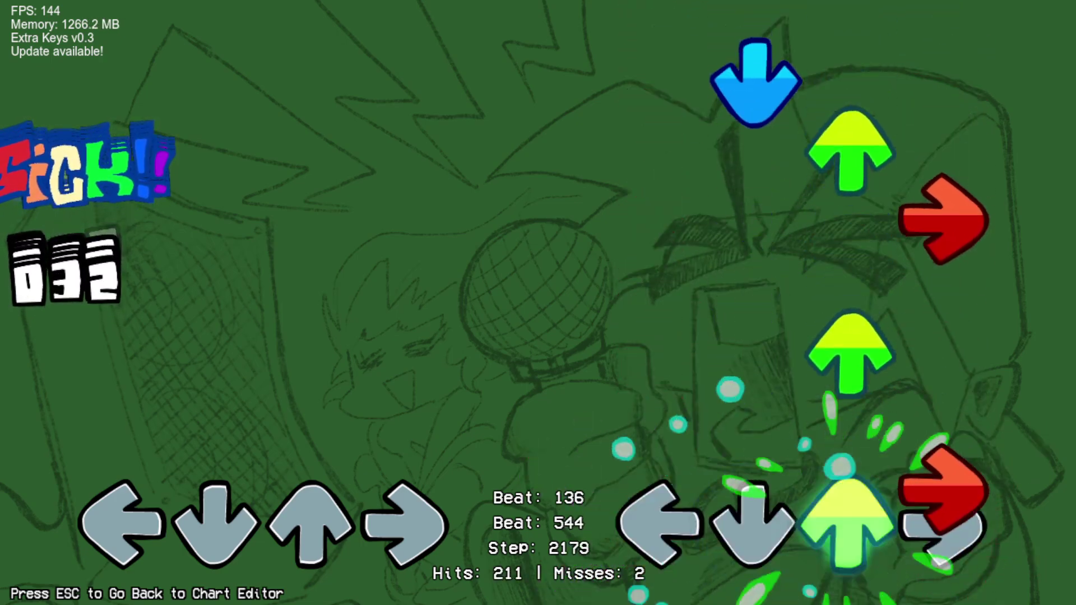
{"action": "key", "text": "Right"}
{"action": "key", "text": "Up"}
{"action": "key", "text": "Right"}
{"action": "key", "text": "Up"}
{"action": "key", "text": "Down"}
{"action": "key", "text": "Left"}
{"action": "key", "text": "Down"}
{"action": "key", "text": "Up"}
{"action": "key", "text": "Down"}
{"action": "key", "text": "Right"}
{"action": "key", "text": "Up"}
{"action": "key", "text": "Right"}
{"action": "key", "text": "Up"}
{"action": "key", "text": "Left"}
{"action": "key", "text": "Down"}
{"action": "key", "text": "Down"}
{"action": "key", "text": "Right"}
{"action": "key", "text": "Up"}
{"action": "key", "text": "Down"}
{"action": "key", "text": "Left"}
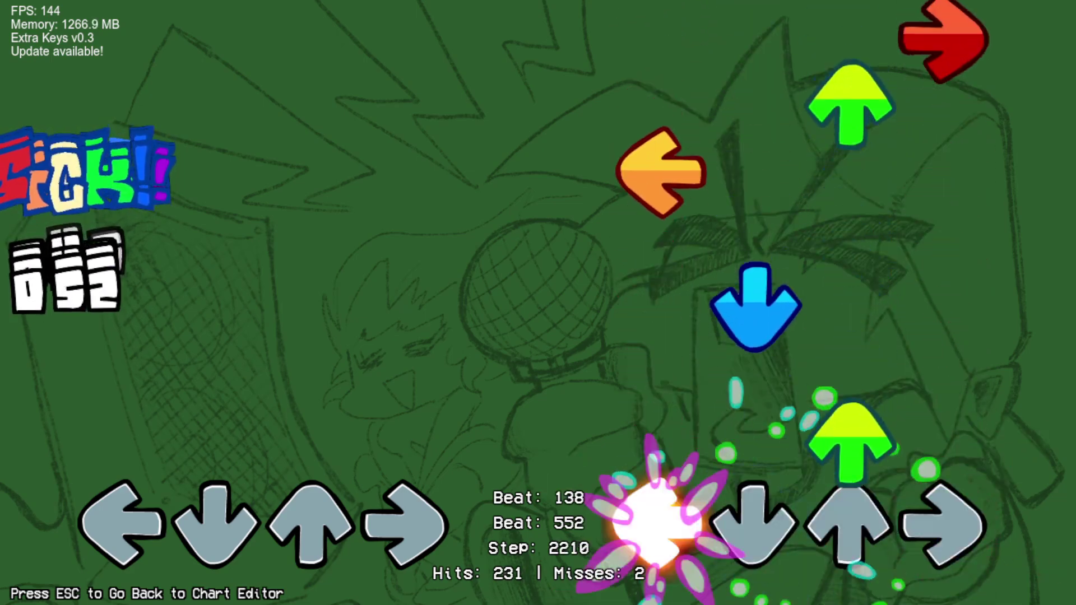
{"action": "key", "text": "Up"}
{"action": "key", "text": "Down"}
{"action": "key", "text": "Left"}
{"action": "key", "text": "Up"}
{"action": "key", "text": "Right"}
{"action": "key", "text": "Up"}
{"action": "key", "text": "Down"}
{"action": "key", "text": "Down"}
{"action": "key", "text": "Up"}
{"action": "key", "text": "Right"}
{"action": "key", "text": "Down"}
{"action": "key", "text": "Left"}
{"action": "key", "text": "Right"}
{"action": "key", "text": "Down"}
{"action": "key", "text": "Left"}
{"action": "key", "text": "Left"}
{"action": "key", "text": "Down"}
{"action": "key", "text": "Up"}
{"action": "key", "text": "Down"}
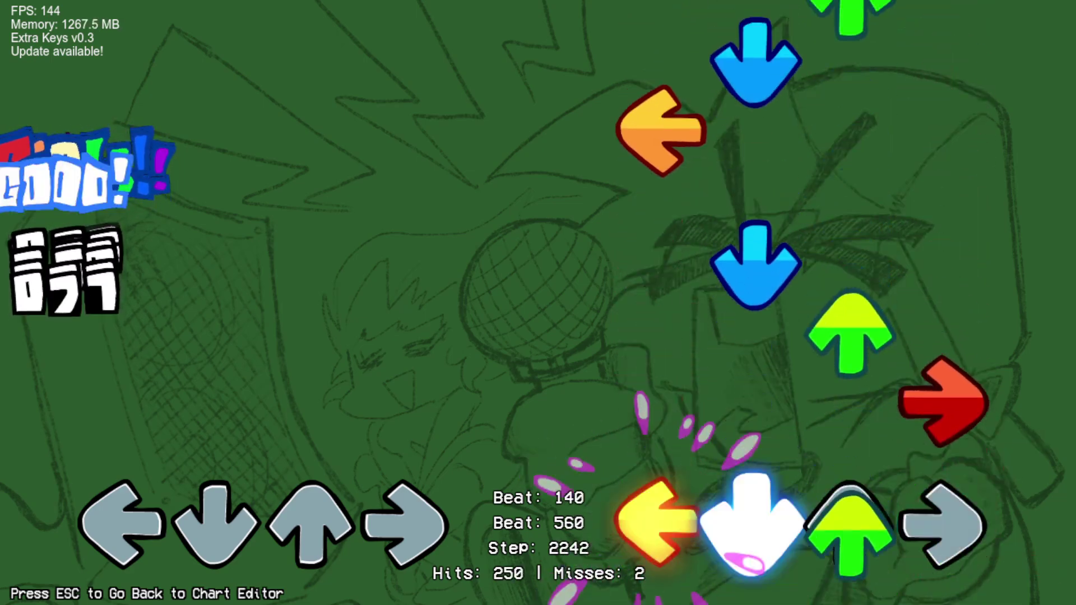
{"action": "key", "text": "Left"}
{"action": "key", "text": "Up"}
{"action": "key", "text": "Down"}
{"action": "key", "text": "Left"}
{"action": "key", "text": "Right"}
{"action": "key", "text": "Down"}
{"action": "key", "text": "Up"}
{"action": "key", "text": "Left"}
{"action": "key", "text": "Down"}
{"action": "key", "text": "Up"}
{"action": "key", "text": "Left"}
{"action": "key", "text": "Down"}
{"action": "key", "text": "Up"}
{"action": "key", "text": "Right"}
{"action": "key", "text": "Down"}
{"action": "key", "text": "Left"}
{"action": "key", "text": "Down"}
{"action": "key", "text": "Up"}
{"action": "key", "text": "Right"}
{"action": "key", "text": "Up"}
{"action": "key", "text": "Down"}
{"action": "key", "text": "Left"}
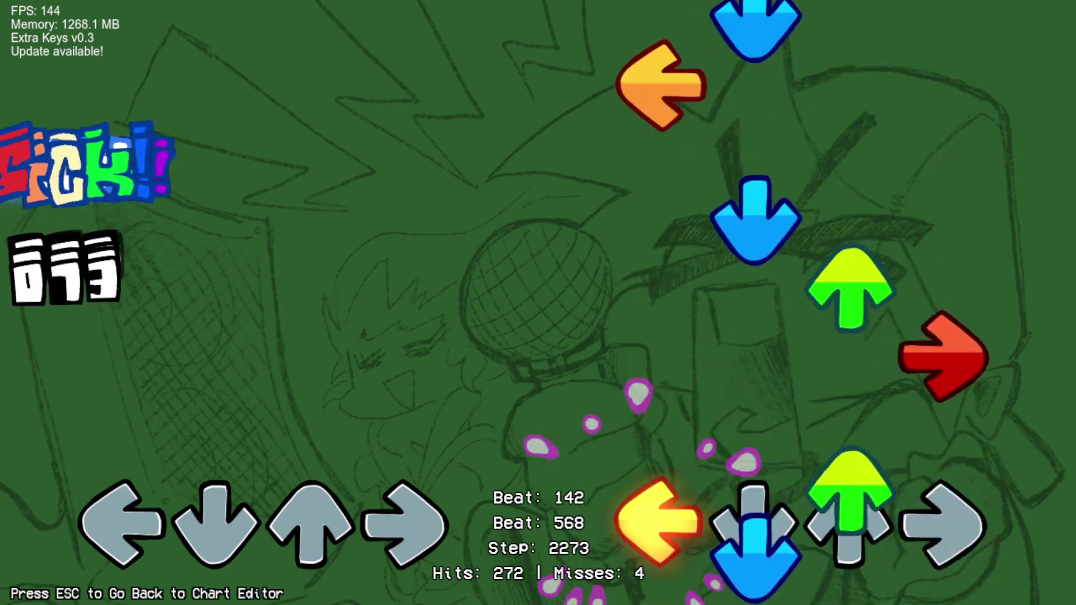
{"action": "key", "text": "Down"}
{"action": "key", "text": "Up"}
{"action": "key", "text": "Left"}
{"action": "key", "text": "Right"}
{"action": "key", "text": "Down"}
{"action": "key", "text": "Up"}
{"action": "key", "text": "Left"}
{"action": "key", "text": "Down"}
{"action": "key", "text": "Up"}
{"action": "key", "text": "Left"}
{"action": "key", "text": "Down"}
{"action": "key", "text": "Up"}
{"action": "key", "text": "Left"}
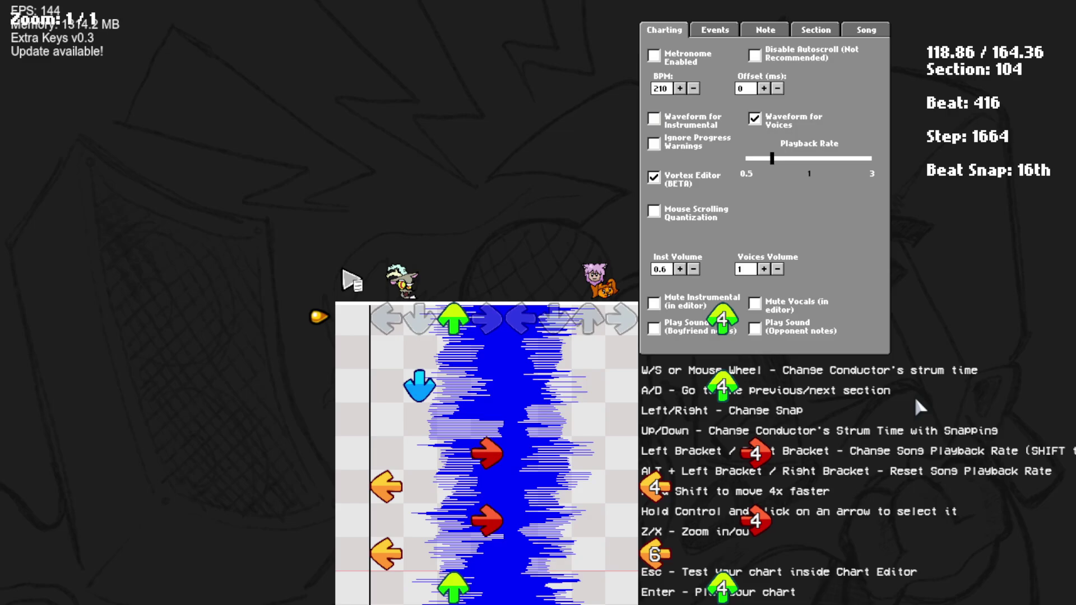
{"action": "scroll", "coordinate": [914, 395], "scroll_direction": "down", "scroll_amount": 6}
{"action": "scroll", "coordinate": [913, 394], "scroll_direction": "up", "scroll_amount": 5}
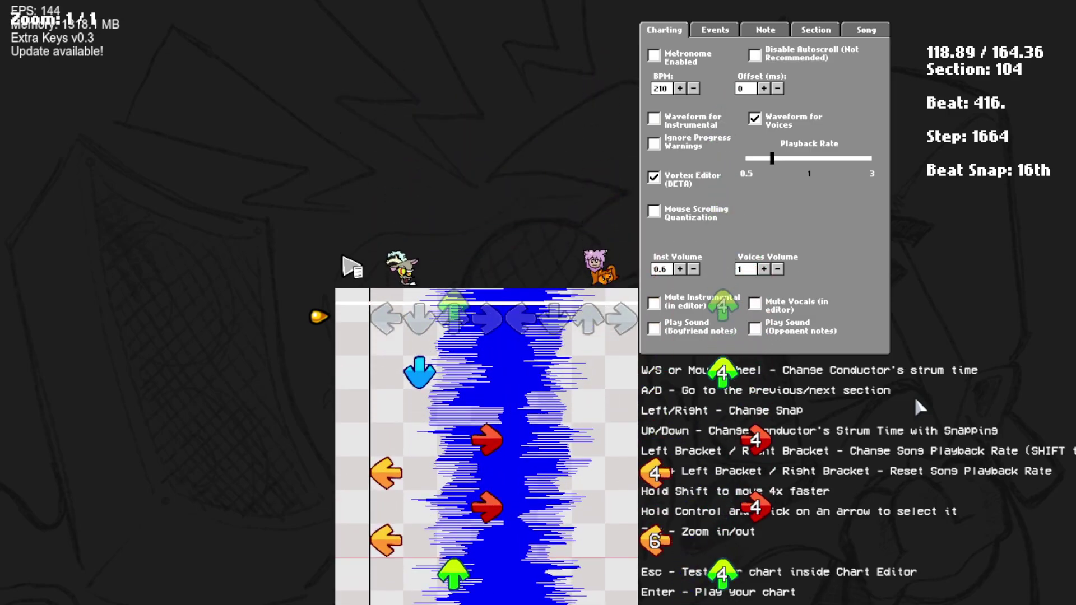
{"action": "scroll", "coordinate": [914, 395], "scroll_direction": "down", "scroll_amount": 6}
{"action": "scroll", "coordinate": [913, 395], "scroll_direction": "up", "scroll_amount": 6}
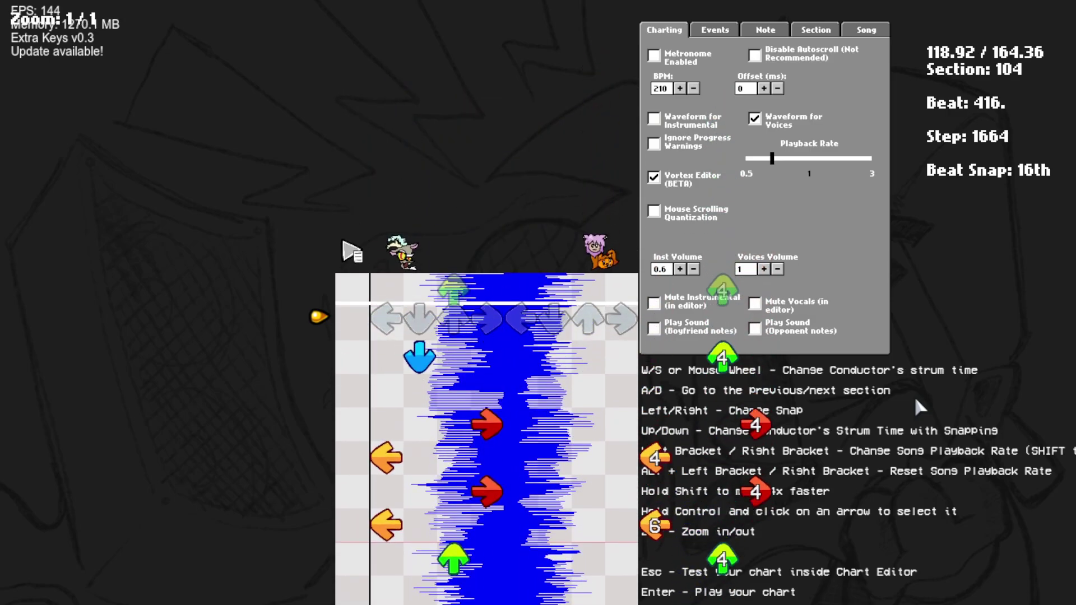
{"action": "scroll", "coordinate": [913, 395], "scroll_direction": "down", "scroll_amount": 6}
{"action": "scroll", "coordinate": [914, 394], "scroll_direction": "up", "scroll_amount": 6}
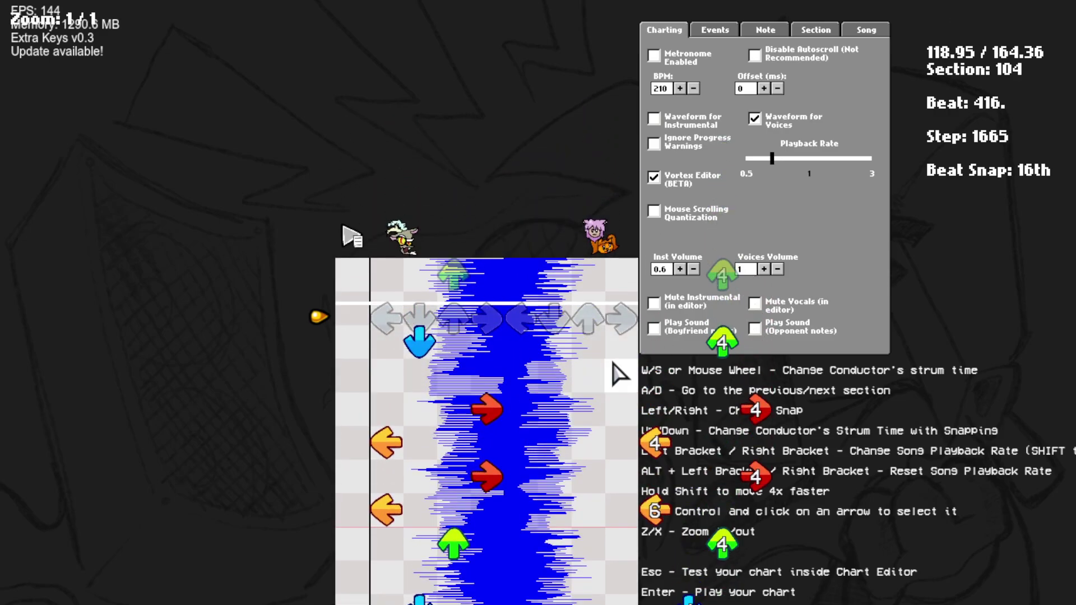
{"action": "scroll", "coordinate": [916, 401], "scroll_direction": "down", "scroll_amount": 2}
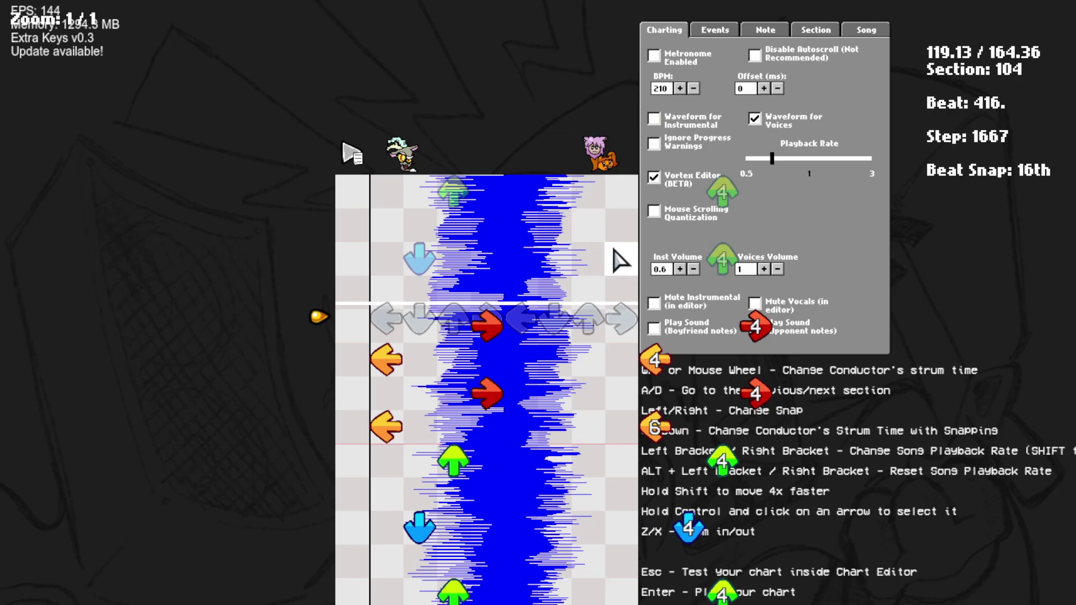
{"action": "scroll", "coordinate": [351, 370], "scroll_direction": "down", "scroll_amount": 6}
{"action": "scroll", "coordinate": [350, 370], "scroll_direction": "up", "scroll_amount": 3}
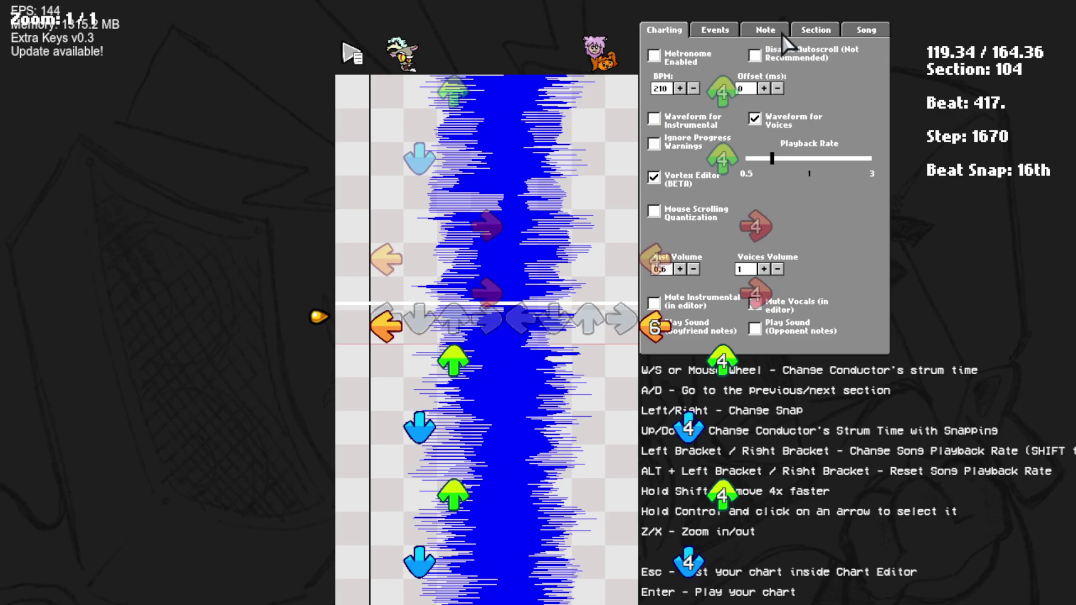
Show the section settings and advance to section 112 to examine its BPM change against the section before it.
{"action": "left_click", "coordinate": [811, 30]}
{"action": "key", "text": "d"}
{"action": "key", "text": "d"}
{"action": "key", "text": "d"}
{"action": "key", "text": "d"}
{"action": "key", "text": "d"}
{"action": "key", "text": "d"}
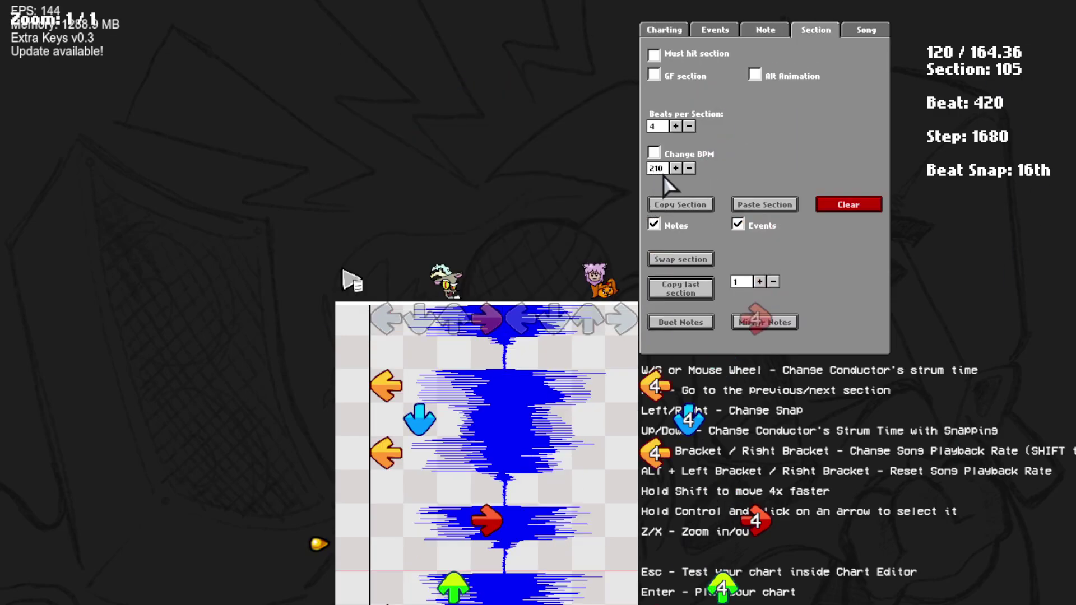
{"action": "key", "text": "d"}
{"action": "key", "text": "d"}
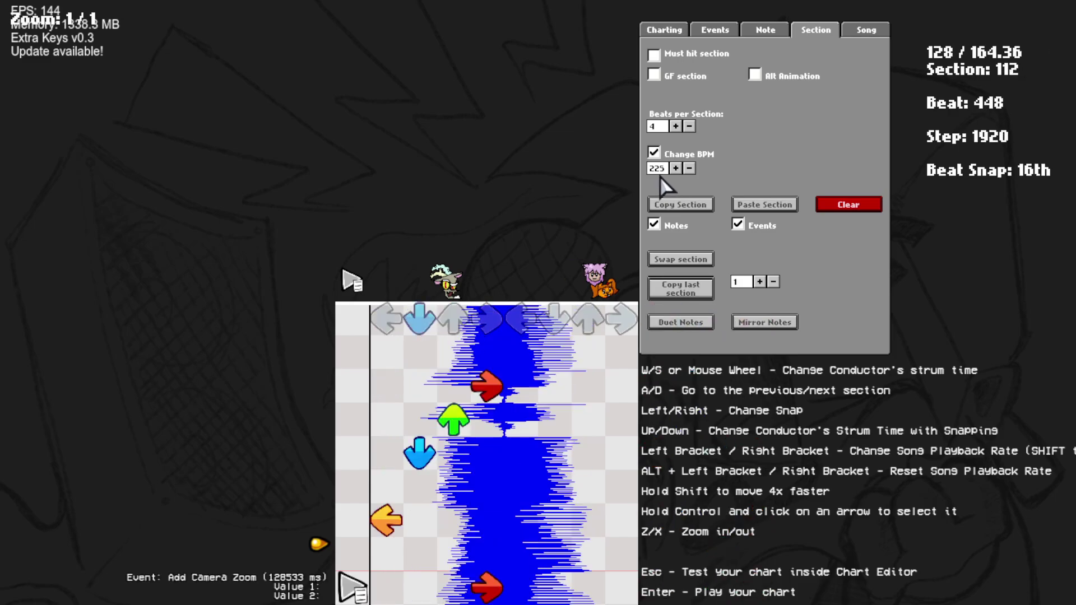
{"action": "key", "text": "a"}
{"action": "key", "text": "d"}
Advance to section 128 and compare its BPM change setting with those of the neighbouring sections.
{"action": "key", "text": "d"}
{"action": "key", "text": "d"}
{"action": "key", "text": "d"}
{"action": "key", "text": "d"}
{"action": "key", "text": "d"}
{"action": "key", "text": "d"}
{"action": "key", "text": "d"}
{"action": "key", "text": "d"}
{"action": "key", "text": "d"}
{"action": "key", "text": "d"}
{"action": "key", "text": "d"}
{"action": "key", "text": "d"}
{"action": "key", "text": "d"}
{"action": "key", "text": "d"}
{"action": "key", "text": "d"}
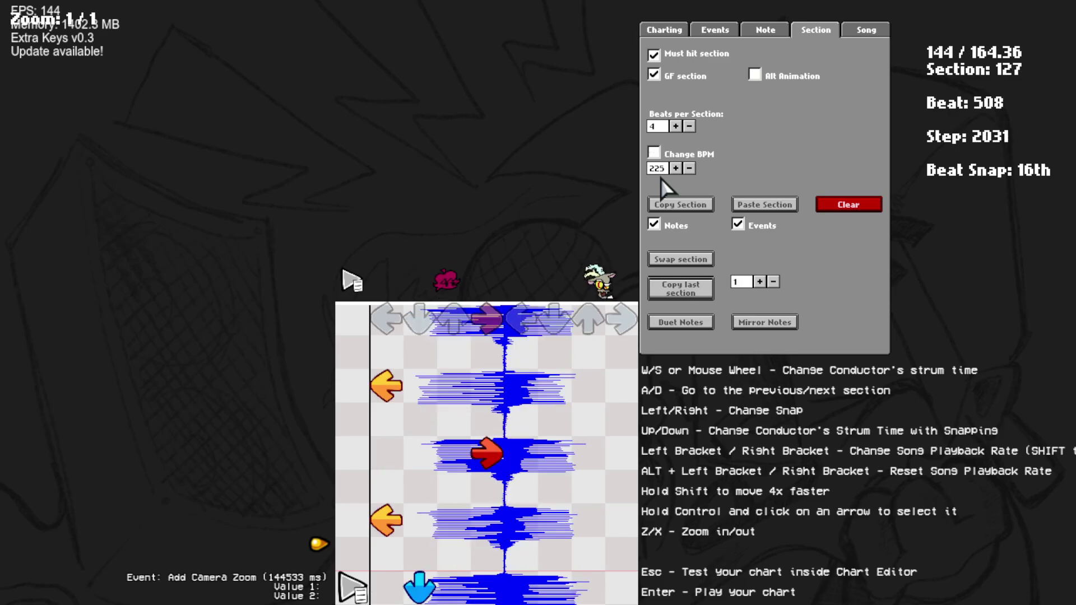
{"action": "key", "text": "d"}
{"action": "key", "text": "d"}
{"action": "key", "text": "a"}
{"action": "key", "text": "a"}
{"action": "key", "text": "d"}
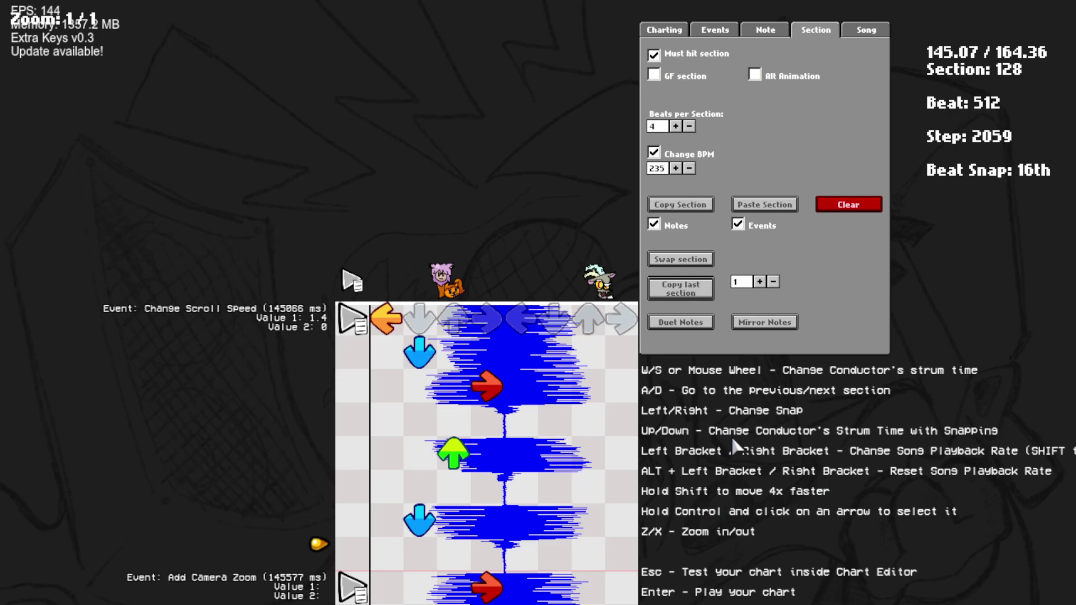
Play the chart in the editor from the start of section 128 into section 133, and stop there.
{"action": "scroll", "coordinate": [425, 384], "scroll_direction": "up", "scroll_amount": 5}
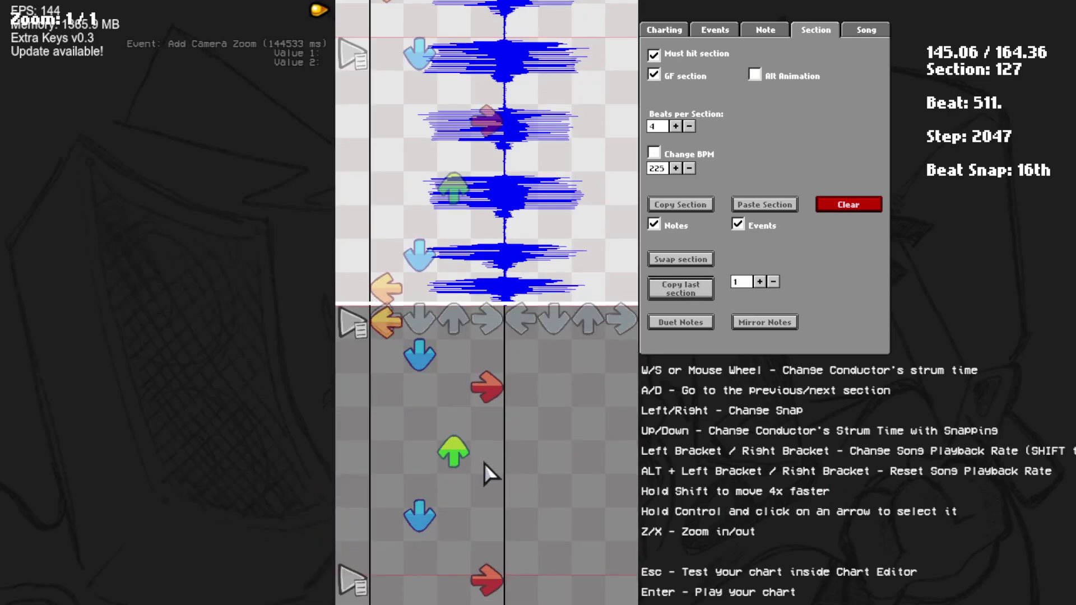
{"action": "scroll", "coordinate": [484, 462], "scroll_direction": "down", "scroll_amount": 5}
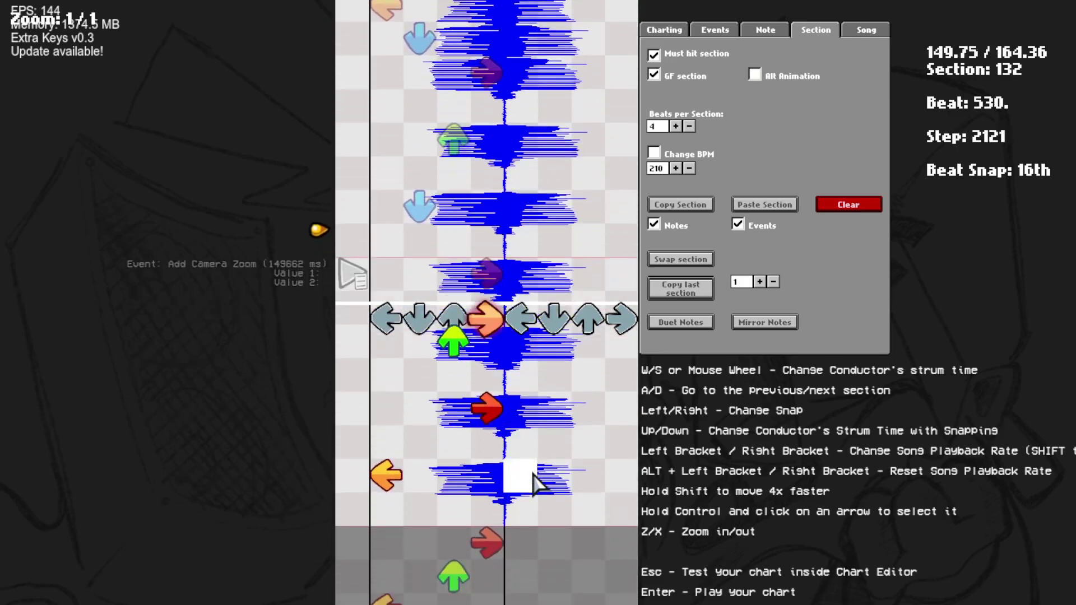
{"action": "key", "text": "space"}
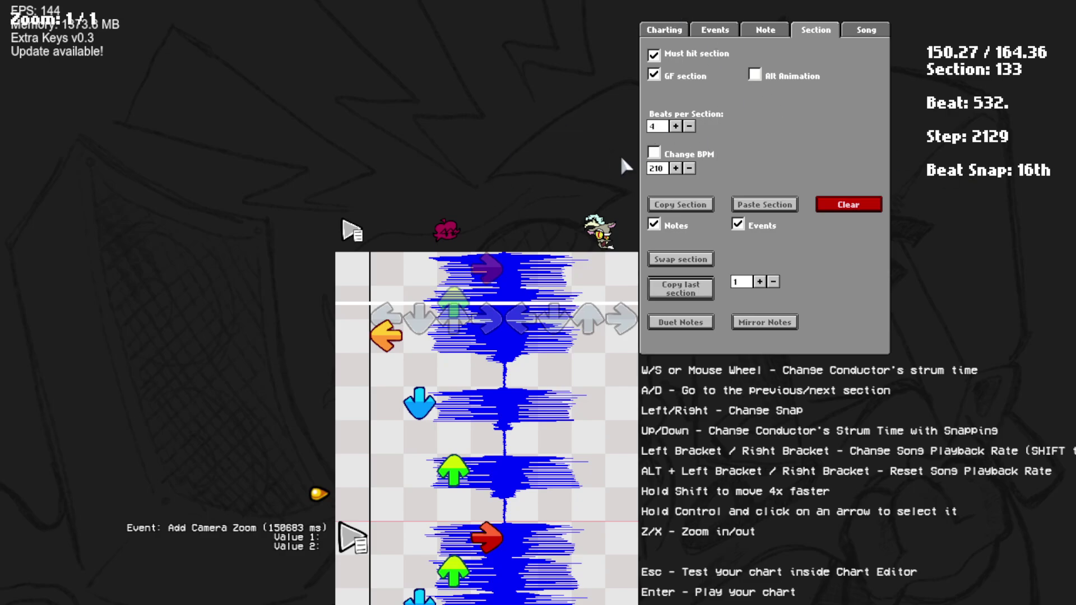
Examine the Change BPM setting and BPM value around the boundary between sections 132 and 133.
{"action": "scroll", "coordinate": [545, 211], "scroll_direction": "up", "scroll_amount": 2}
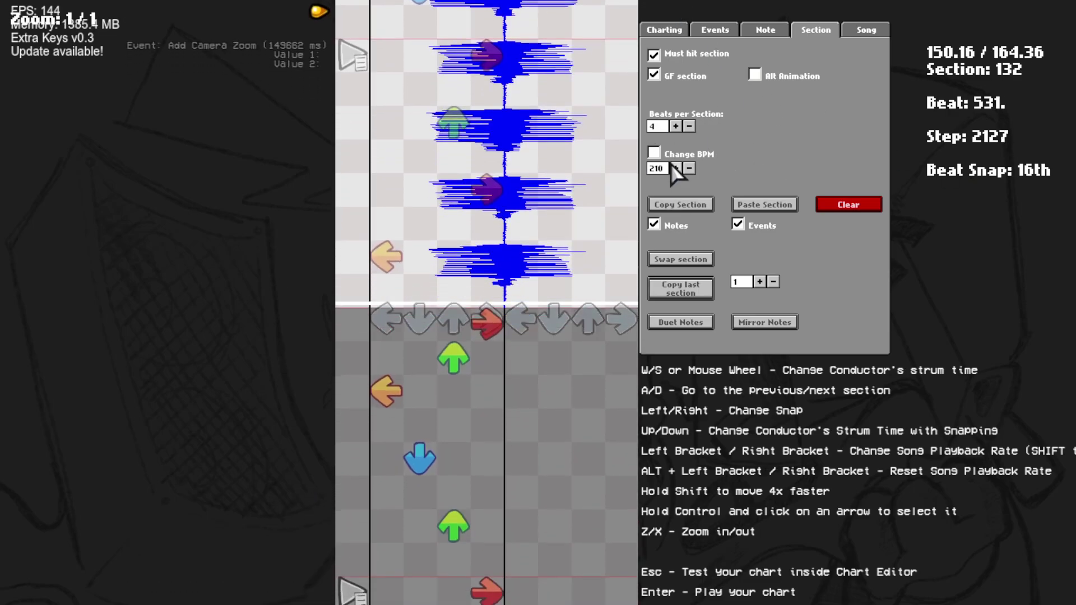
{"action": "scroll", "coordinate": [678, 167], "scroll_direction": "down", "scroll_amount": 3}
{"action": "scroll", "coordinate": [381, 296], "scroll_direction": "up", "scroll_amount": 2}
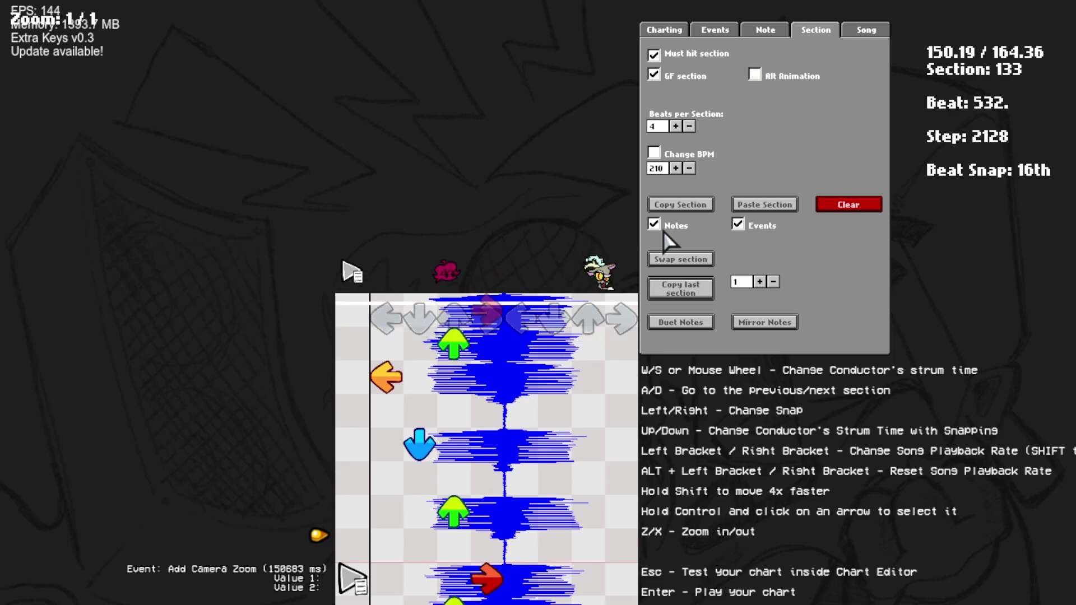
{"action": "scroll", "coordinate": [616, 282], "scroll_direction": "down", "scroll_amount": 1}
{"action": "scroll", "coordinate": [616, 289], "scroll_direction": "down", "scroll_amount": 10}
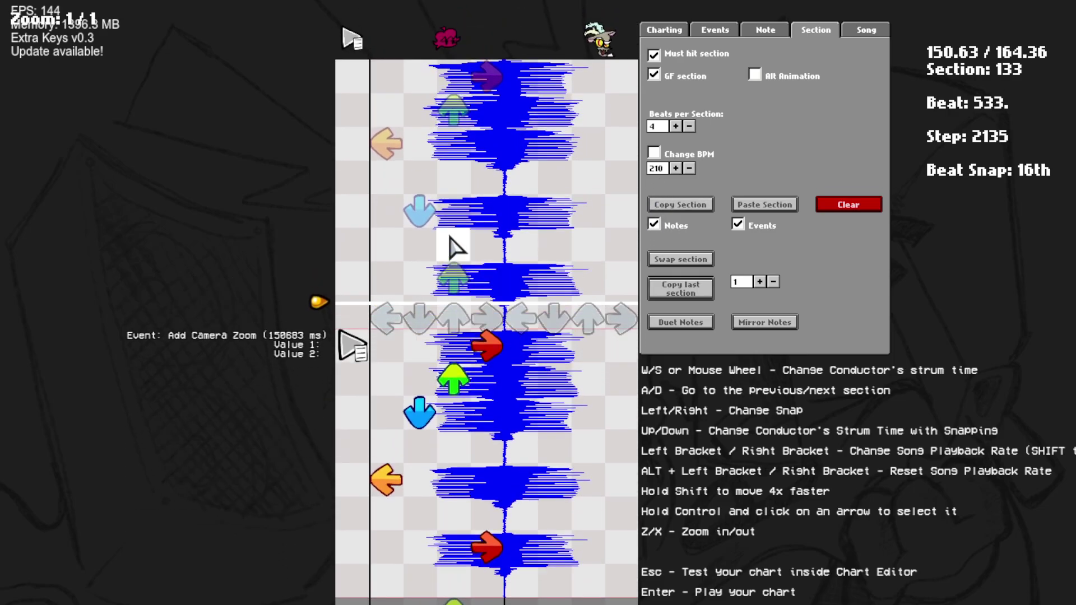
{"action": "scroll", "coordinate": [392, 309], "scroll_direction": "up", "scroll_amount": 9}
{"action": "scroll", "coordinate": [348, 396], "scroll_direction": "down", "scroll_amount": 15}
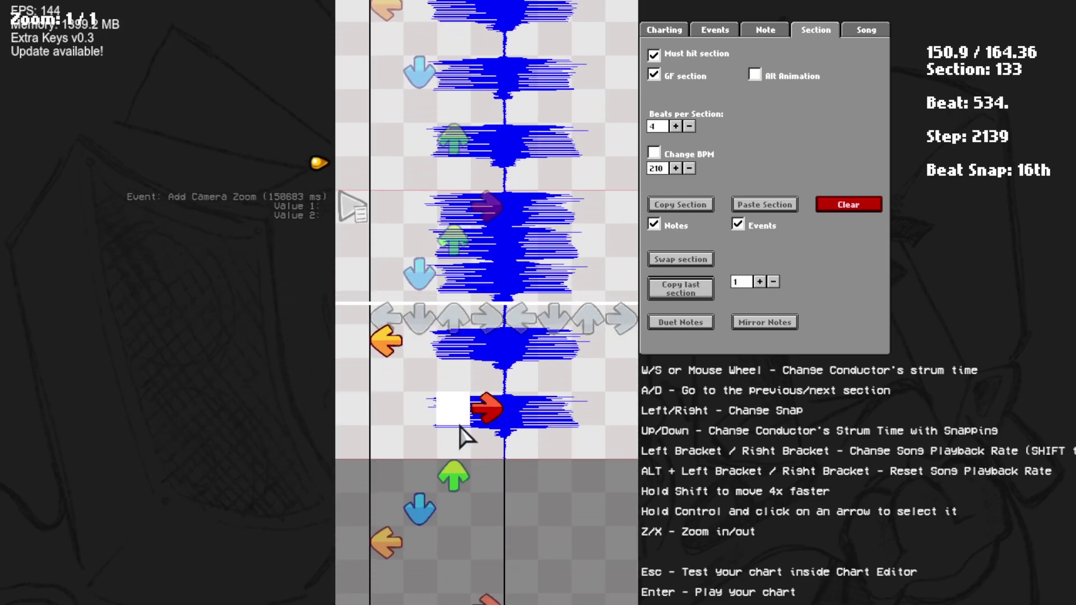
{"action": "scroll", "coordinate": [463, 432], "scroll_direction": "up", "scroll_amount": 15}
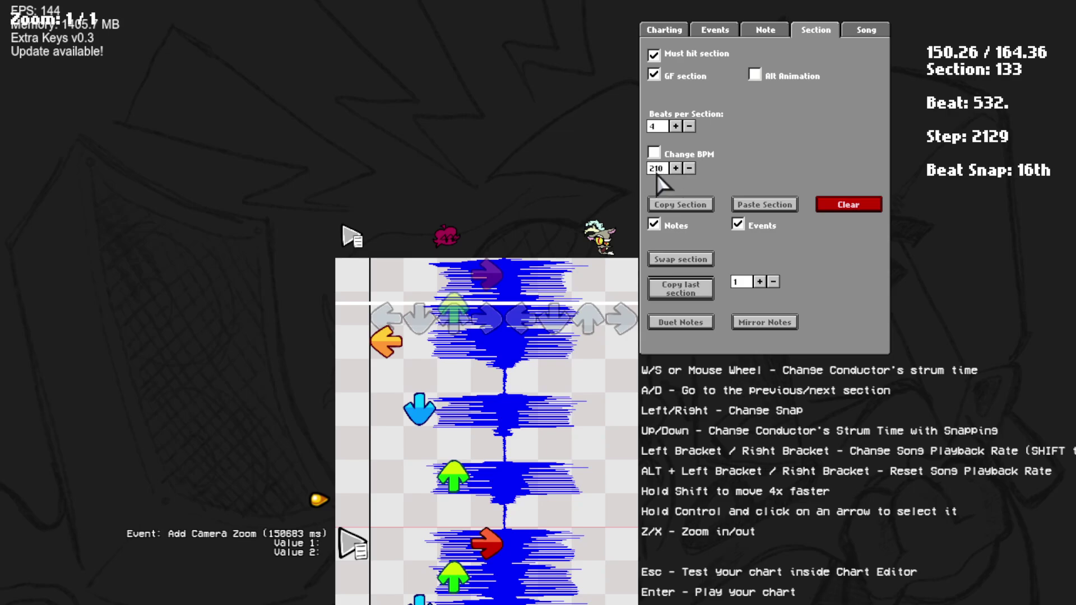
{"action": "scroll", "coordinate": [659, 173], "scroll_direction": "up", "scroll_amount": 3}
{"action": "scroll", "coordinate": [588, 311], "scroll_direction": "down", "scroll_amount": 3}
{"action": "scroll", "coordinate": [561, 308], "scroll_direction": "up", "scroll_amount": 2}
{"action": "scroll", "coordinate": [508, 305], "scroll_direction": "down", "scroll_amount": 4}
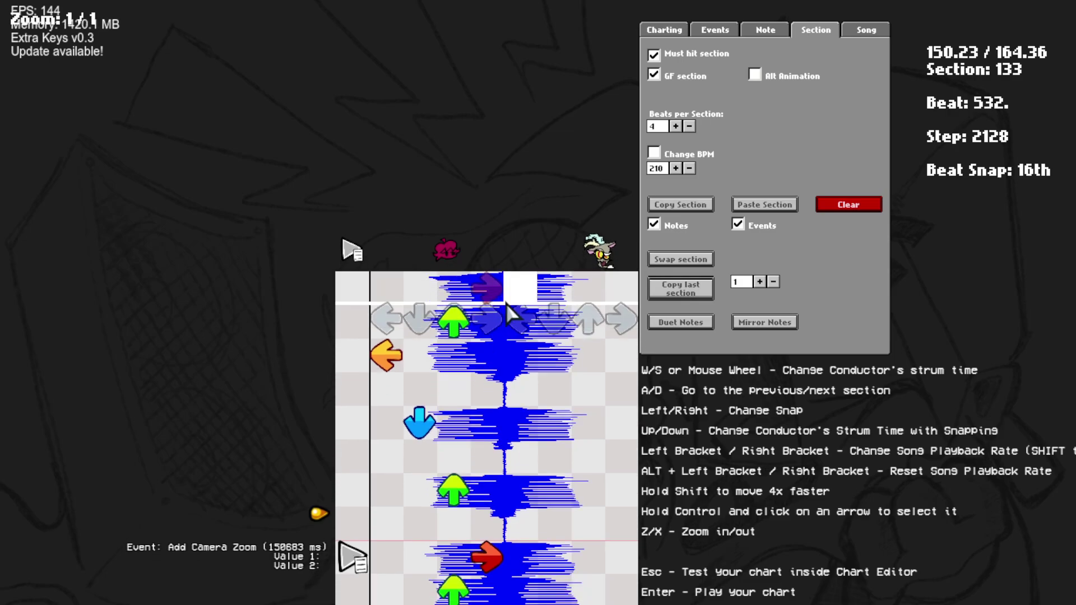
Move back and forth through section 133 to examine how the beat and step counters progress.
{"action": "scroll", "coordinate": [1001, 111], "scroll_direction": "up", "scroll_amount": 4}
{"action": "scroll", "coordinate": [964, 145], "scroll_direction": "down", "scroll_amount": 2}
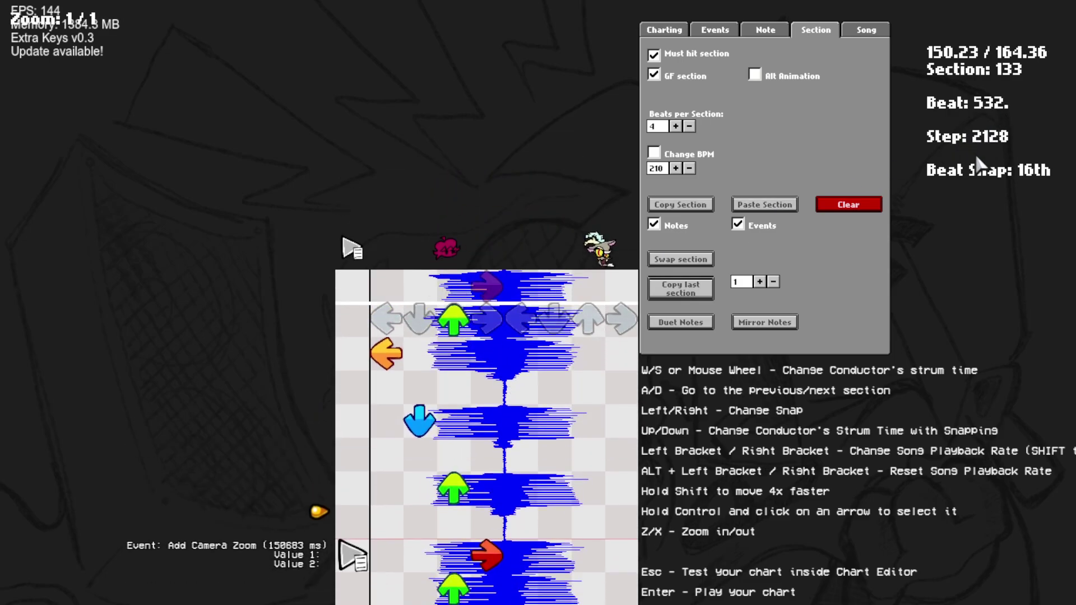
{"action": "scroll", "coordinate": [981, 126], "scroll_direction": "up", "scroll_amount": 2}
{"action": "scroll", "coordinate": [849, 135], "scroll_direction": "down", "scroll_amount": 5}
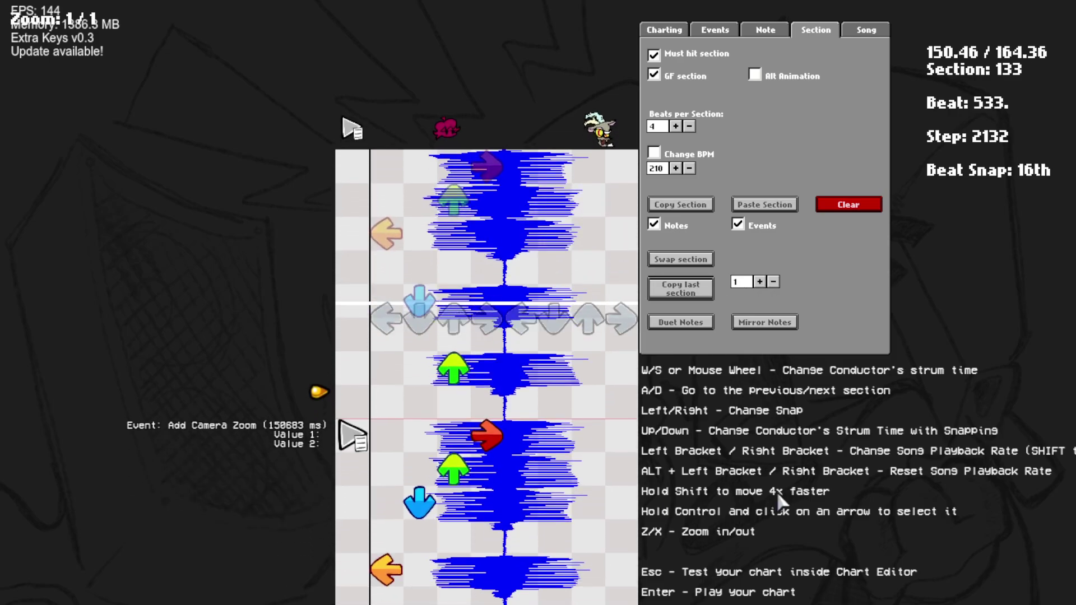
{"action": "scroll", "coordinate": [952, 176], "scroll_direction": "up", "scroll_amount": 5}
{"action": "scroll", "coordinate": [995, 141], "scroll_direction": "up", "scroll_amount": 1}
{"action": "scroll", "coordinate": [990, 139], "scroll_direction": "down", "scroll_amount": 2}
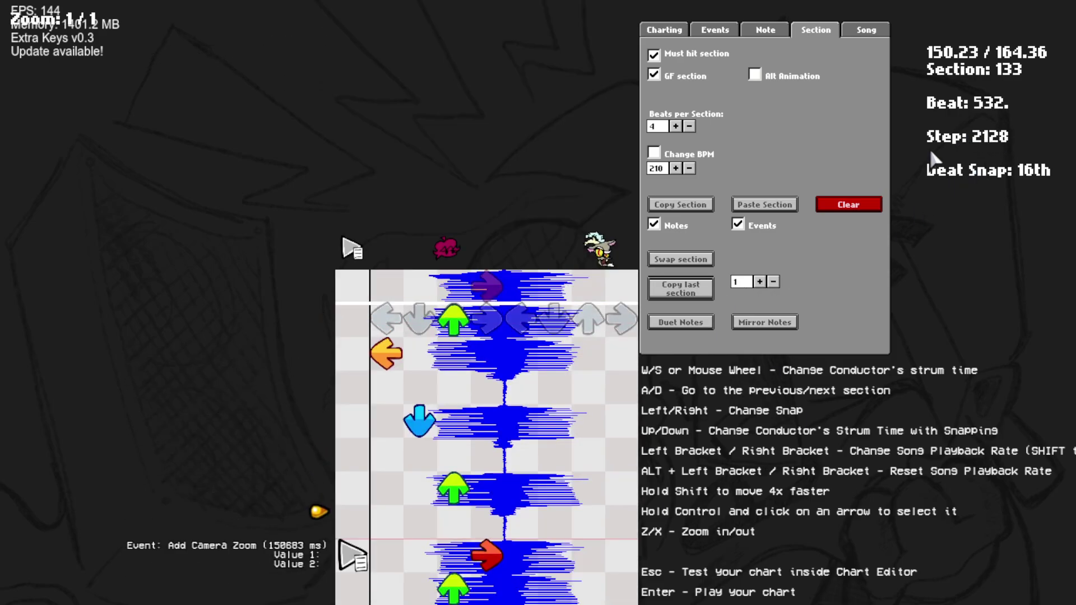
{"action": "scroll", "coordinate": [963, 153], "scroll_direction": "down", "scroll_amount": 3}
{"action": "scroll", "coordinate": [965, 153], "scroll_direction": "down", "scroll_amount": 11}
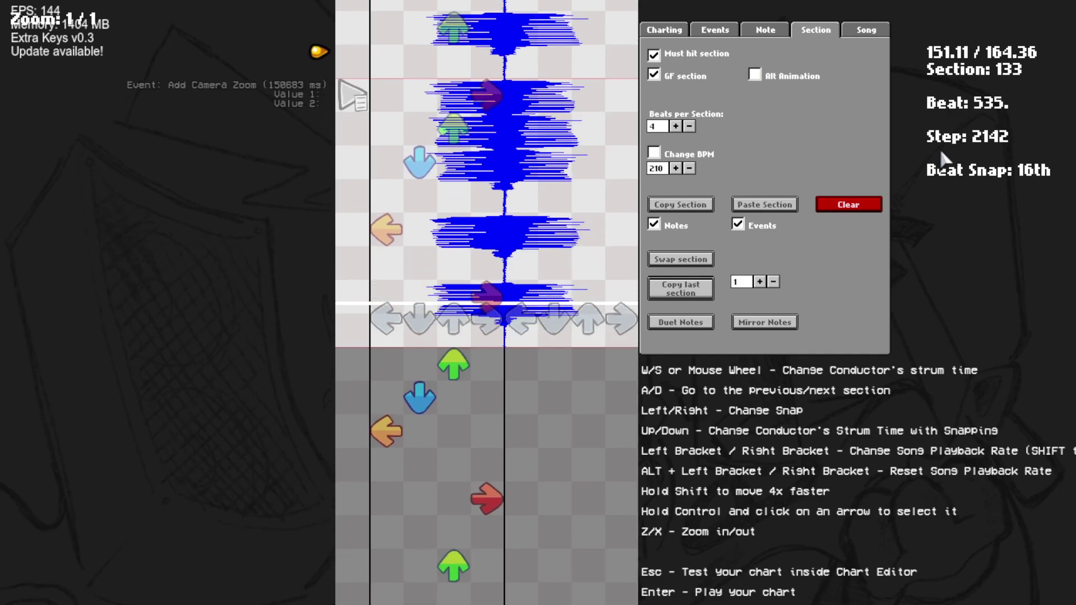
{"action": "scroll", "coordinate": [954, 132], "scroll_direction": "up", "scroll_amount": 4}
{"action": "scroll", "coordinate": [915, 160], "scroll_direction": "up", "scroll_amount": 10}
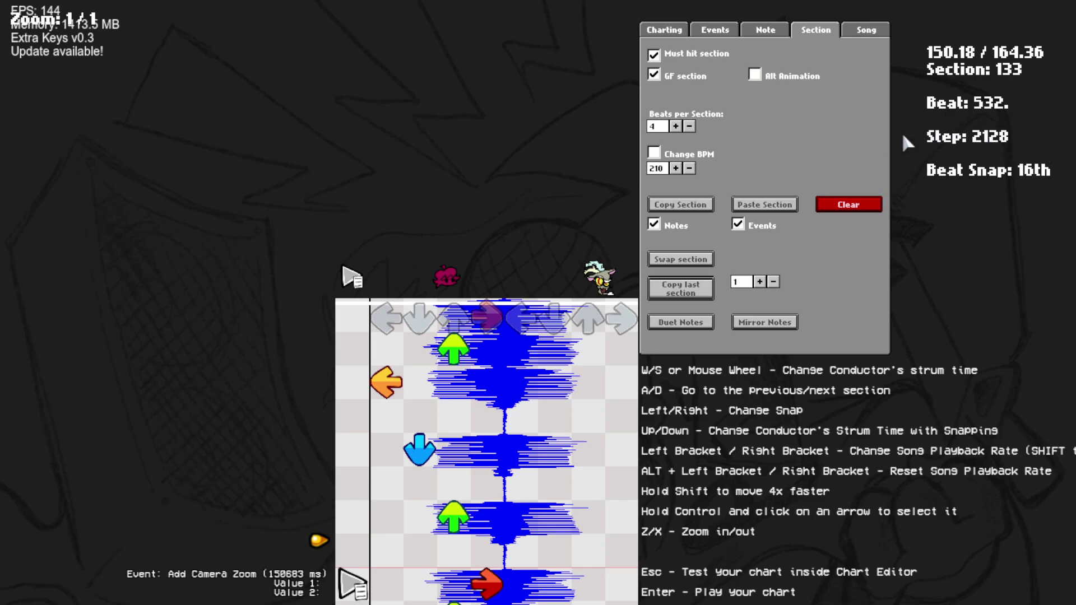
{"action": "scroll", "coordinate": [1029, 154], "scroll_direction": "down", "scroll_amount": 8}
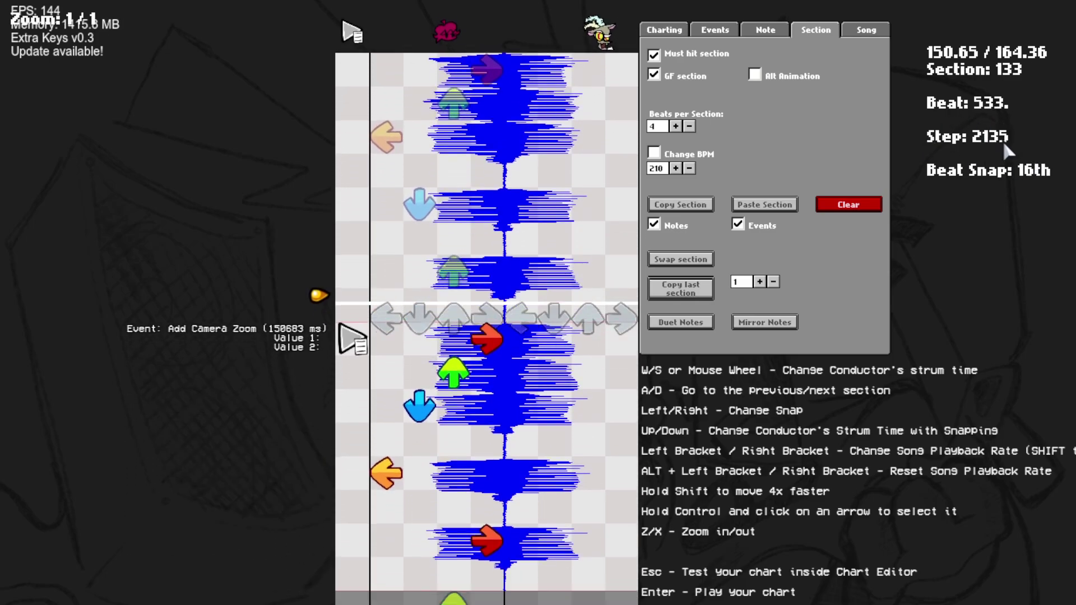
Look through sections 133 to 143 and check the Change BPM setting of each one.
{"action": "key", "text": "s"}
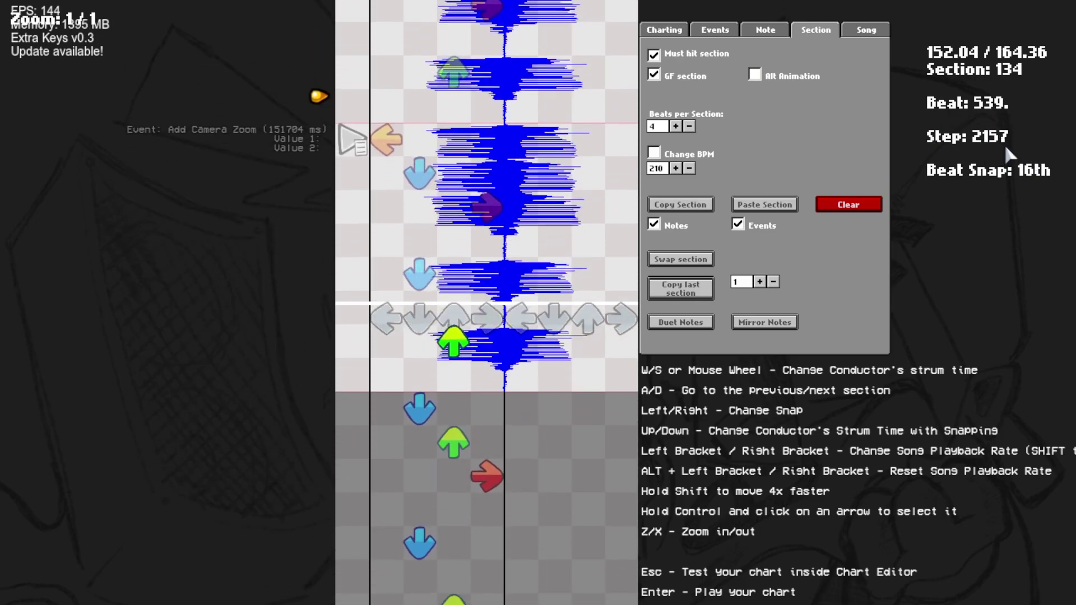
{"action": "key", "text": "s"}
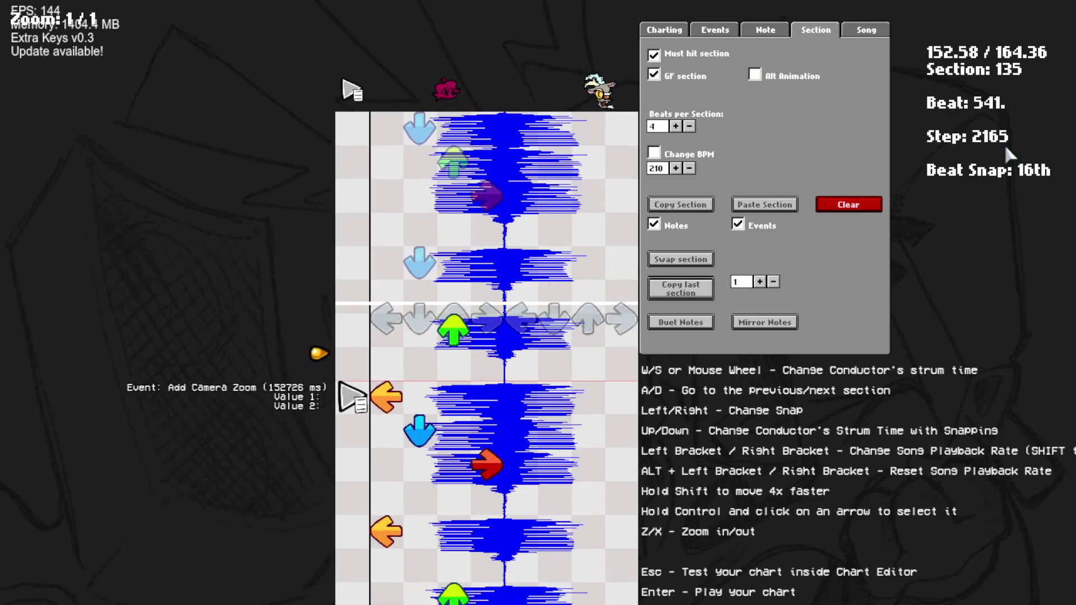
{"action": "key", "text": "w"}
{"action": "key", "text": "a"}
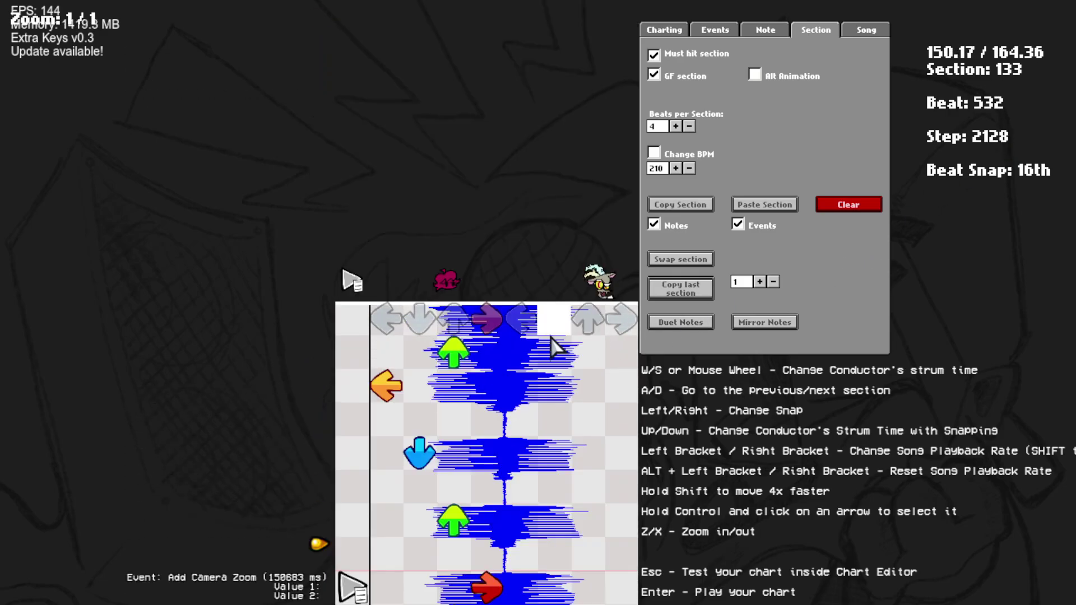
{"action": "key", "text": "s"}
{"action": "key", "text": "d"}
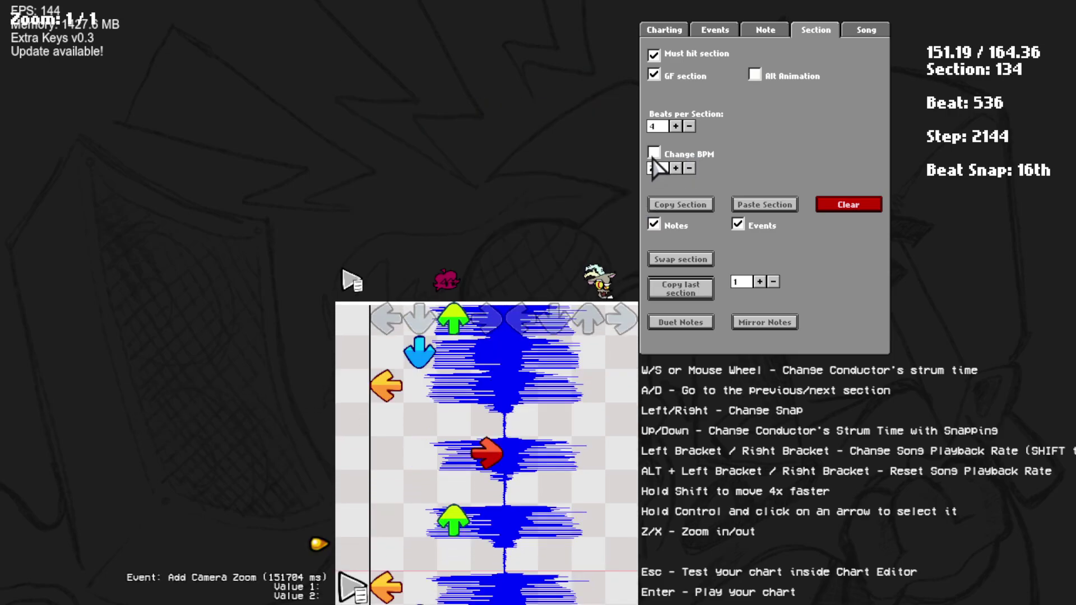
{"action": "key", "text": "d"}
{"action": "key", "text": "d"}
{"action": "key", "text": "d"}
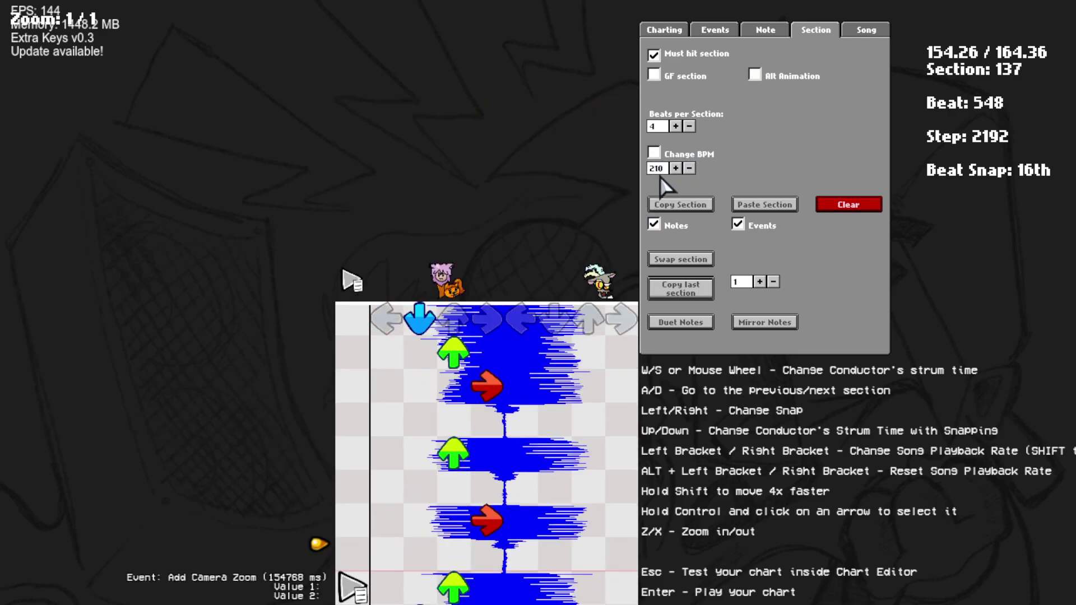
{"action": "key", "text": "d"}
{"action": "key", "text": "d"}
{"action": "key", "text": "d"}
{"action": "key", "text": "d"}
{"action": "key", "text": "d"}
{"action": "key", "text": "d"}
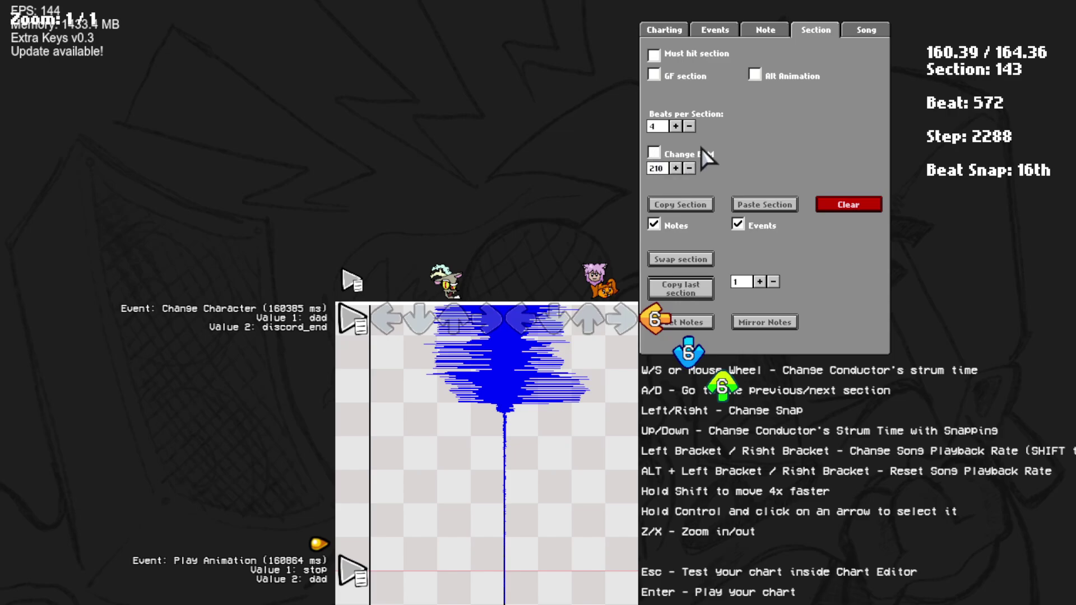
Try the Change BPM option on section 143, switch it back off, and recheck against the previous section.
{"action": "left_click", "coordinate": [653, 154]}
{"action": "left_click", "coordinate": [654, 154]}
{"action": "key", "text": "a"}
{"action": "key", "text": "d"}
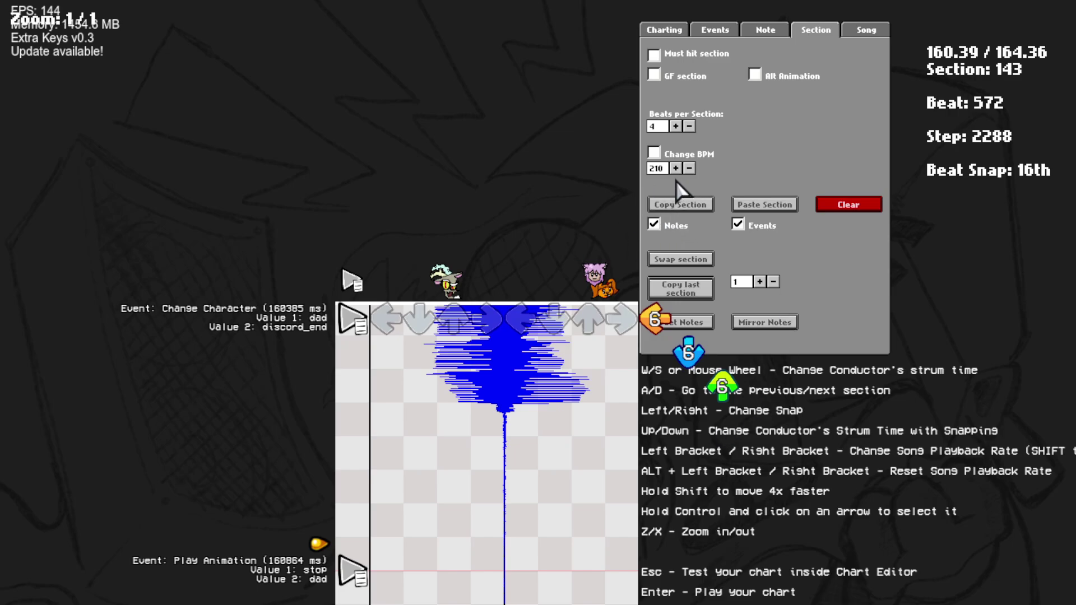